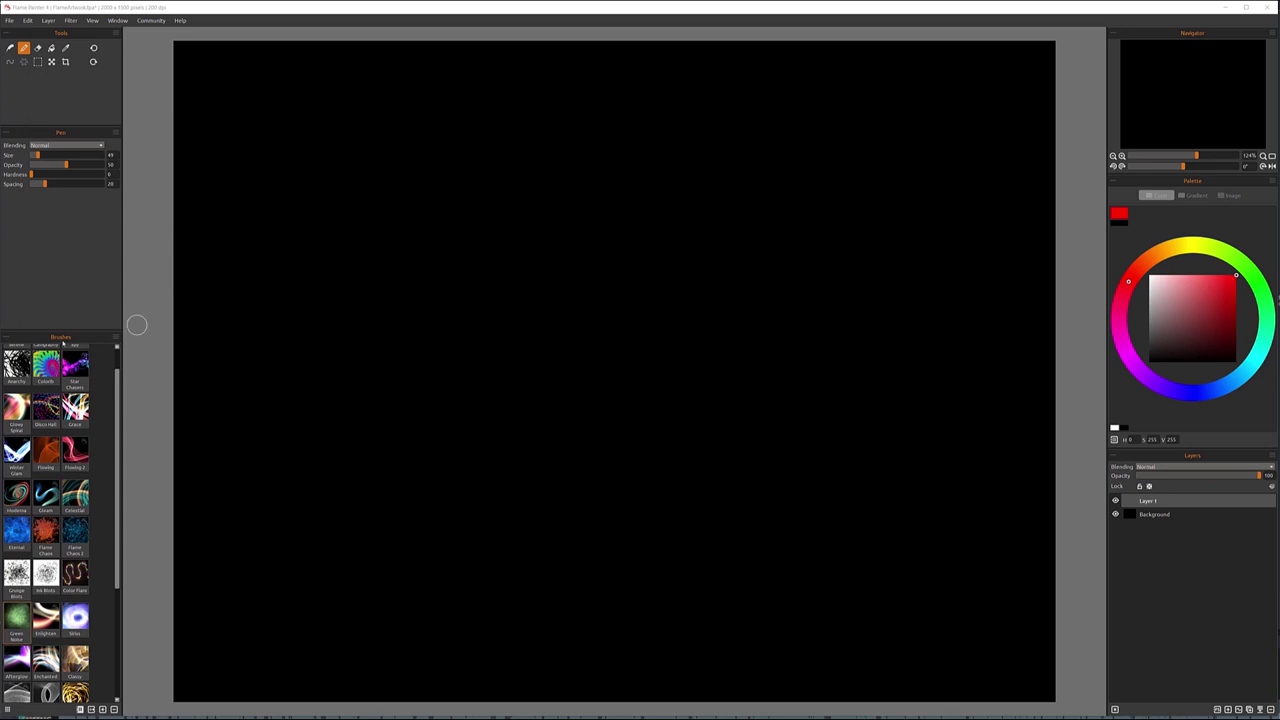
# Enlarge the Pen settings, float the Tools panel over the canvas, then dock it back.
pyautogui.moveTo(95, 334); pyautogui.dragTo(95, 412)
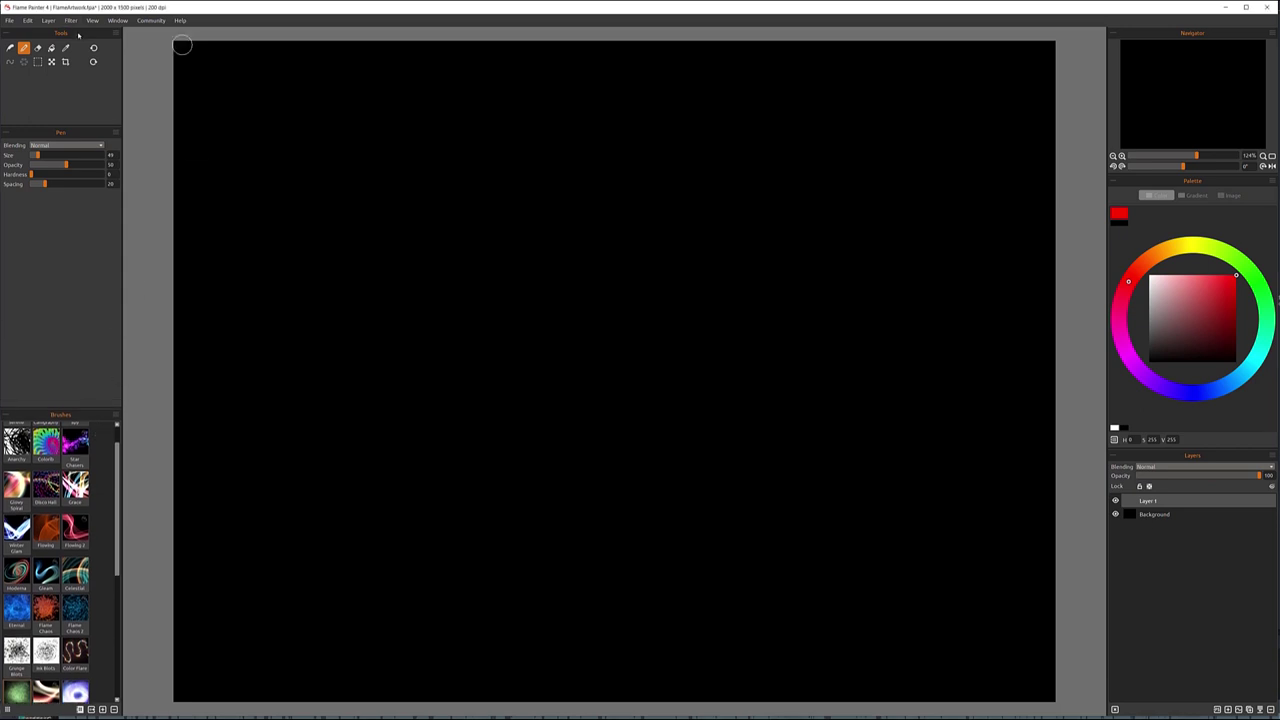
pyautogui.moveTo(78, 35)
pyautogui.mouseDown()
pyautogui.moveTo(118, 29)
pyautogui.moveTo(71, 37)
pyautogui.mouseUp()
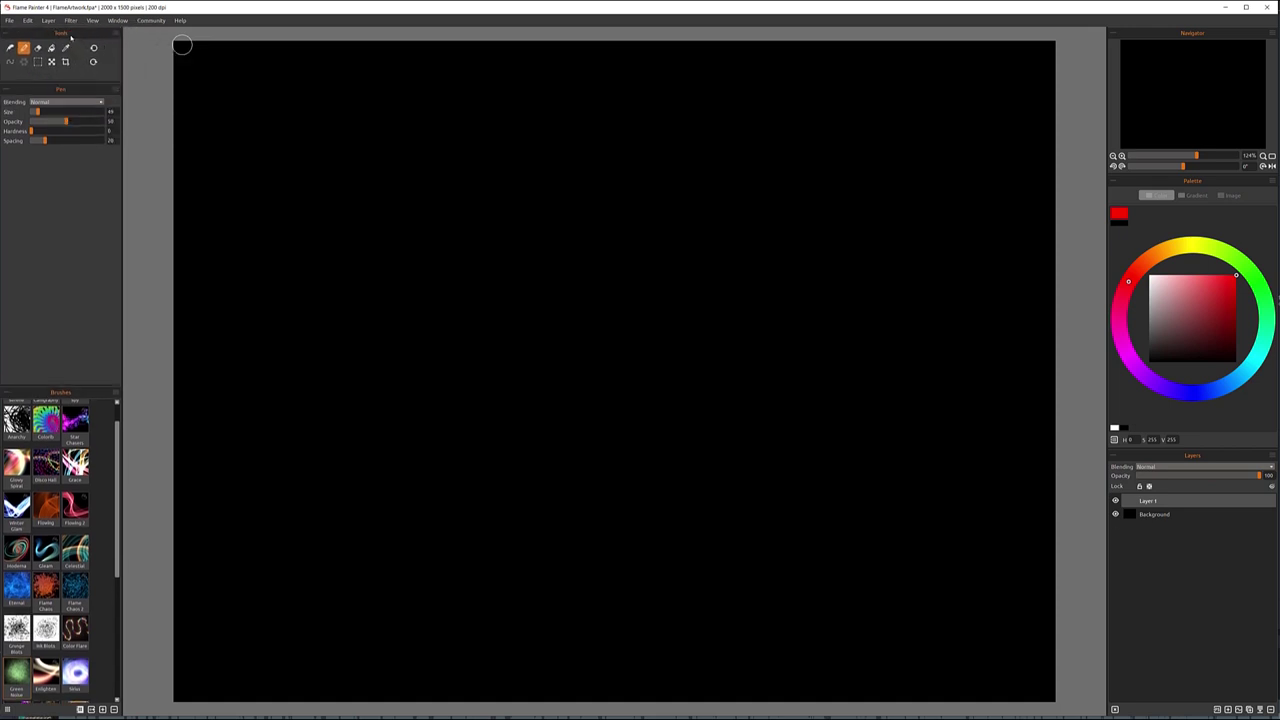
pyautogui.moveTo(80, 37)
pyautogui.mouseDown()
pyautogui.moveTo(175, 345)
pyautogui.moveTo(201, 363)
pyautogui.mouseUp()
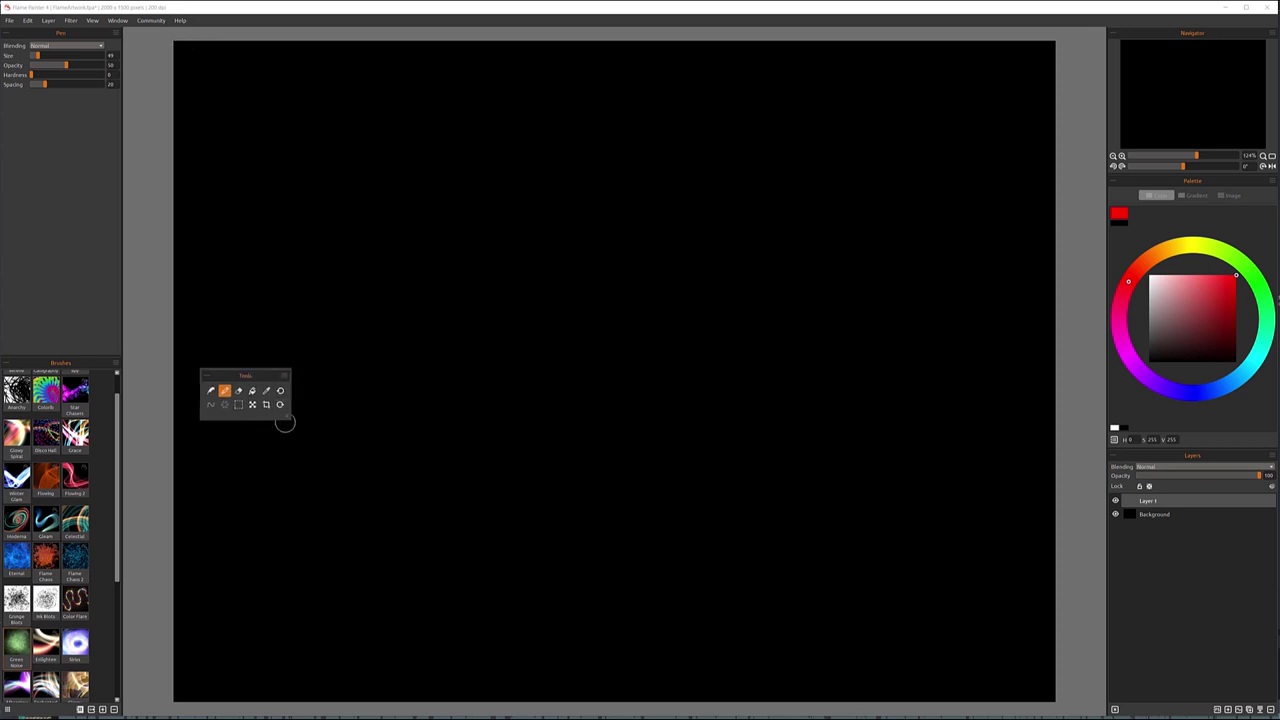
pyautogui.moveTo(245, 375)
pyautogui.mouseDown()
pyautogui.moveTo(268, 421)
pyautogui.moveTo(188, 162)
pyautogui.moveTo(60, 35)
pyautogui.mouseUp()
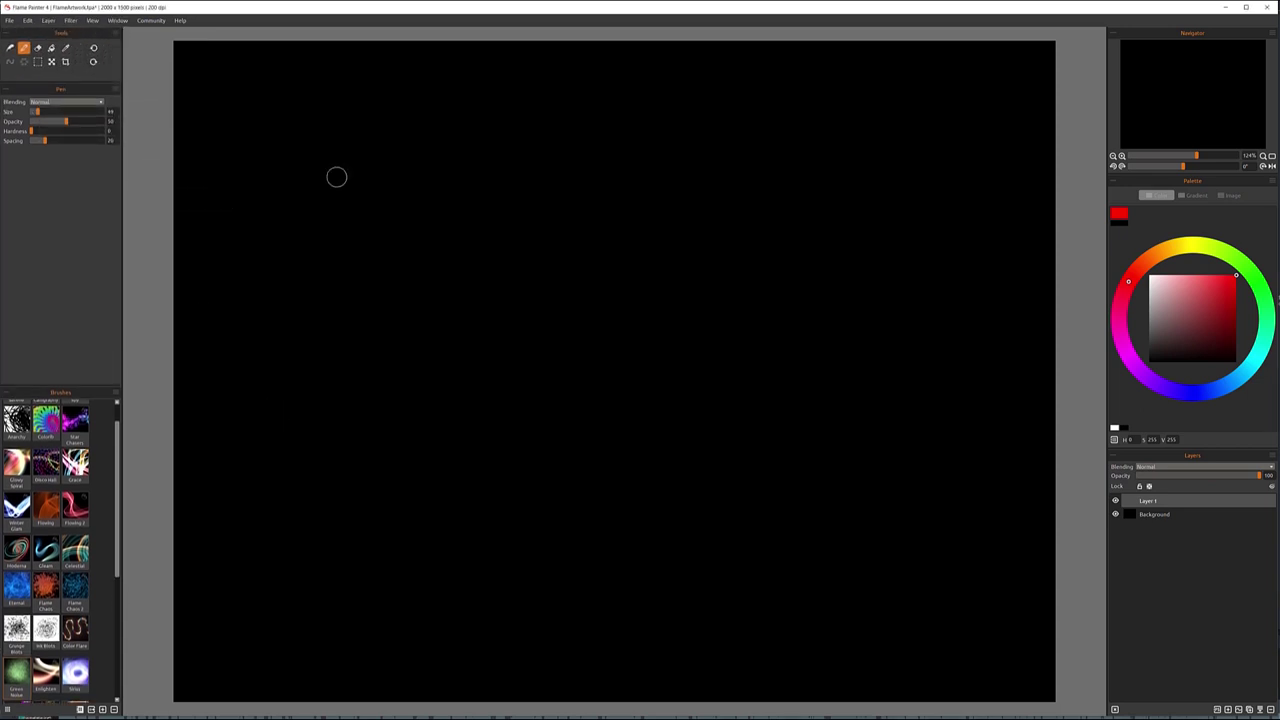
# Hide the Tools panel from the Window menu, then show it again.
pyautogui.click(117, 20)
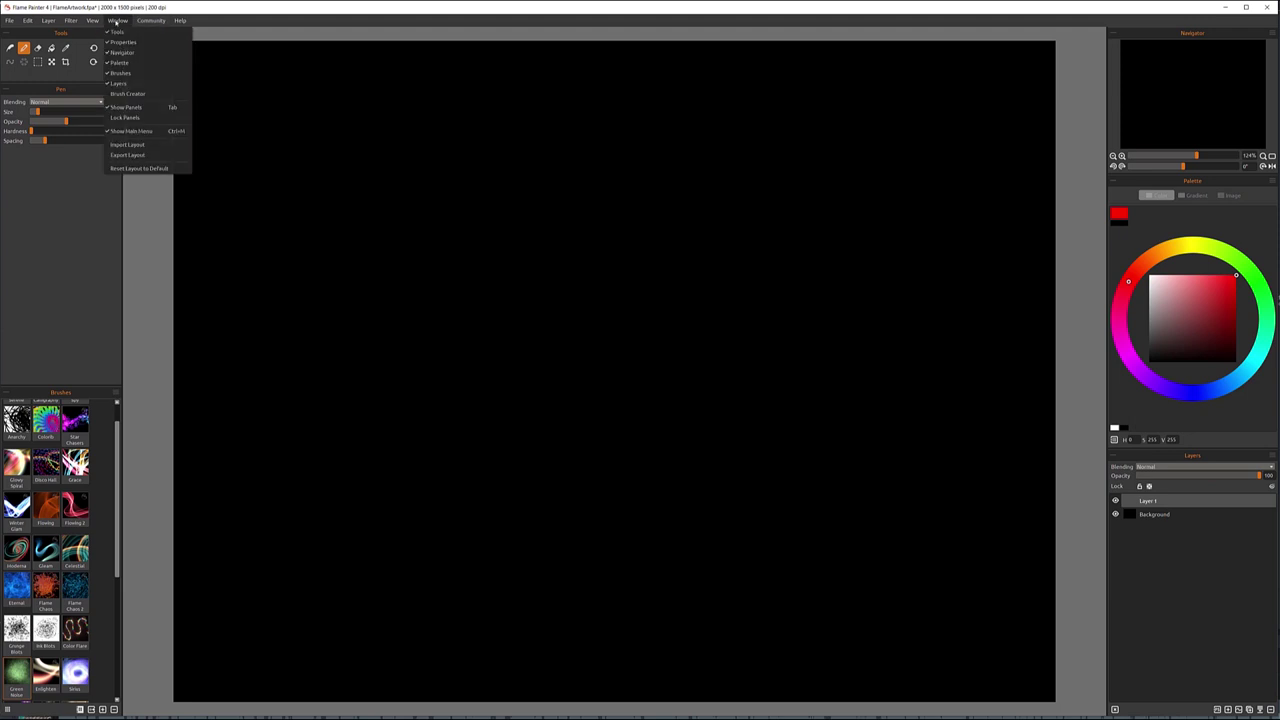
pyautogui.click(117, 31)
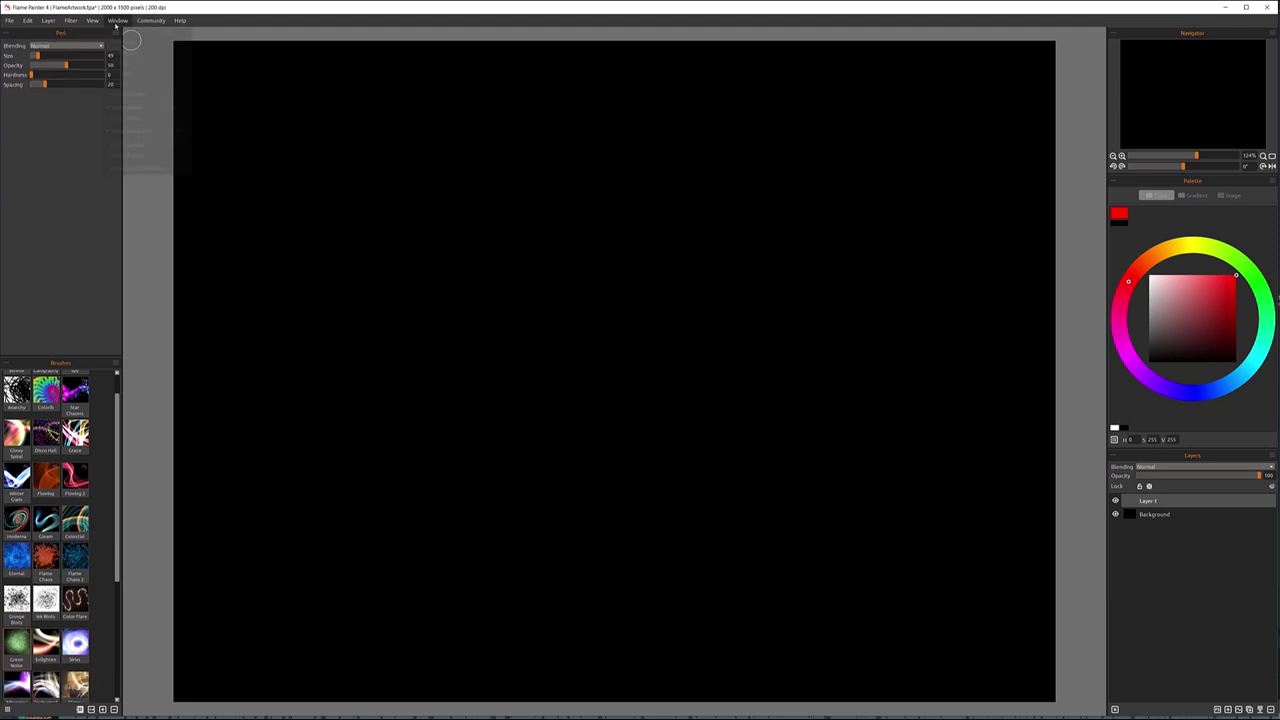
pyautogui.click(117, 20)
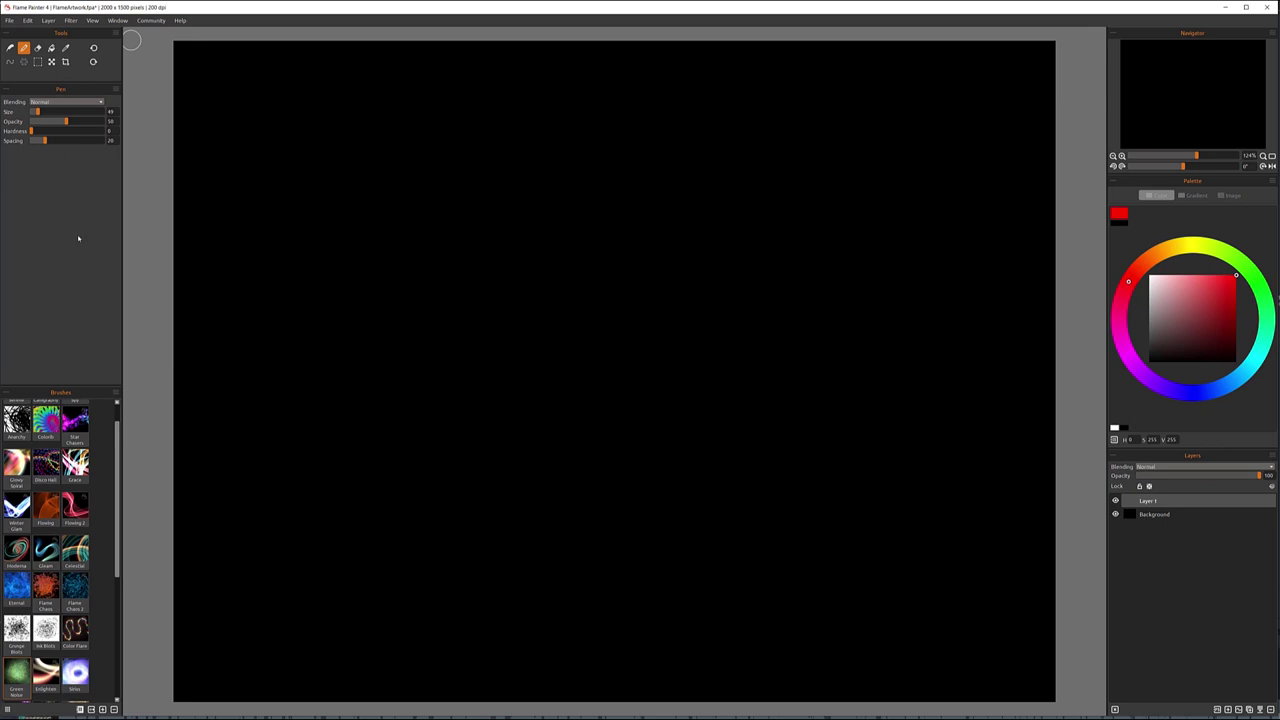
# Collapse and re-expand the Pen settings, then select the particle Brush tool with Flame settings.
pyautogui.moveTo(10, 90); pyautogui.dragTo(8, 133)
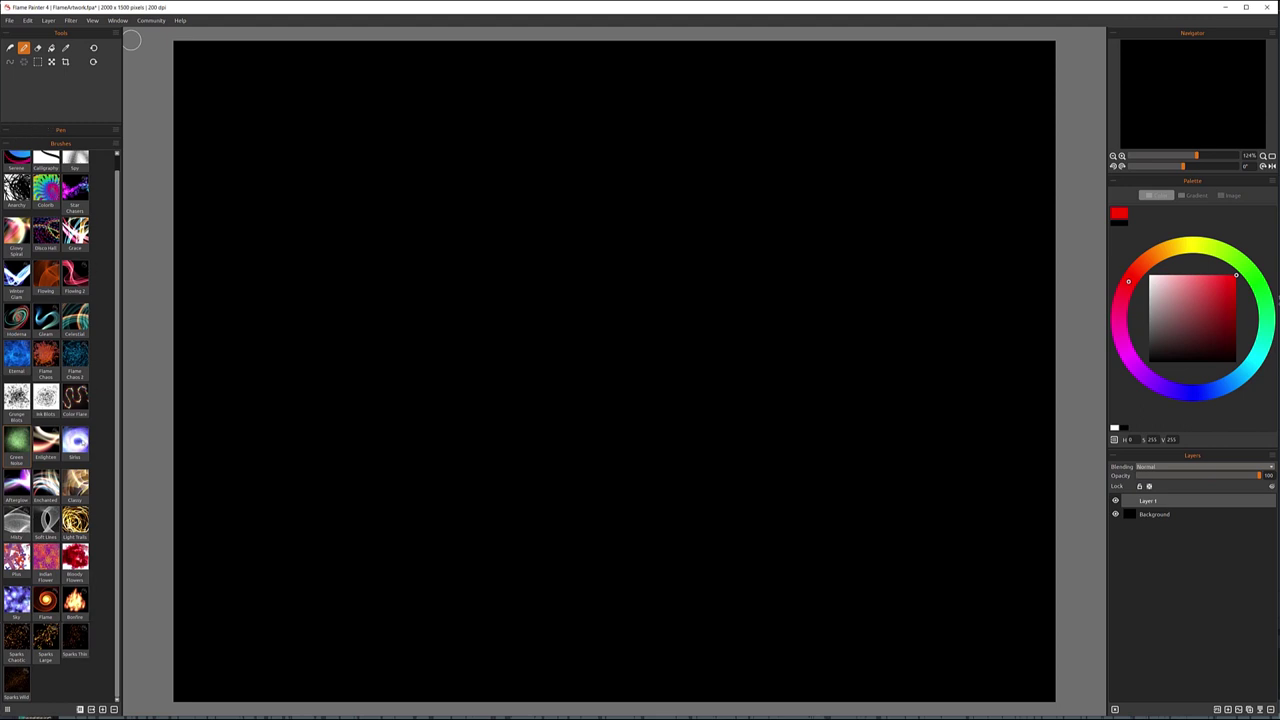
pyautogui.scroll(1, 75, 450)
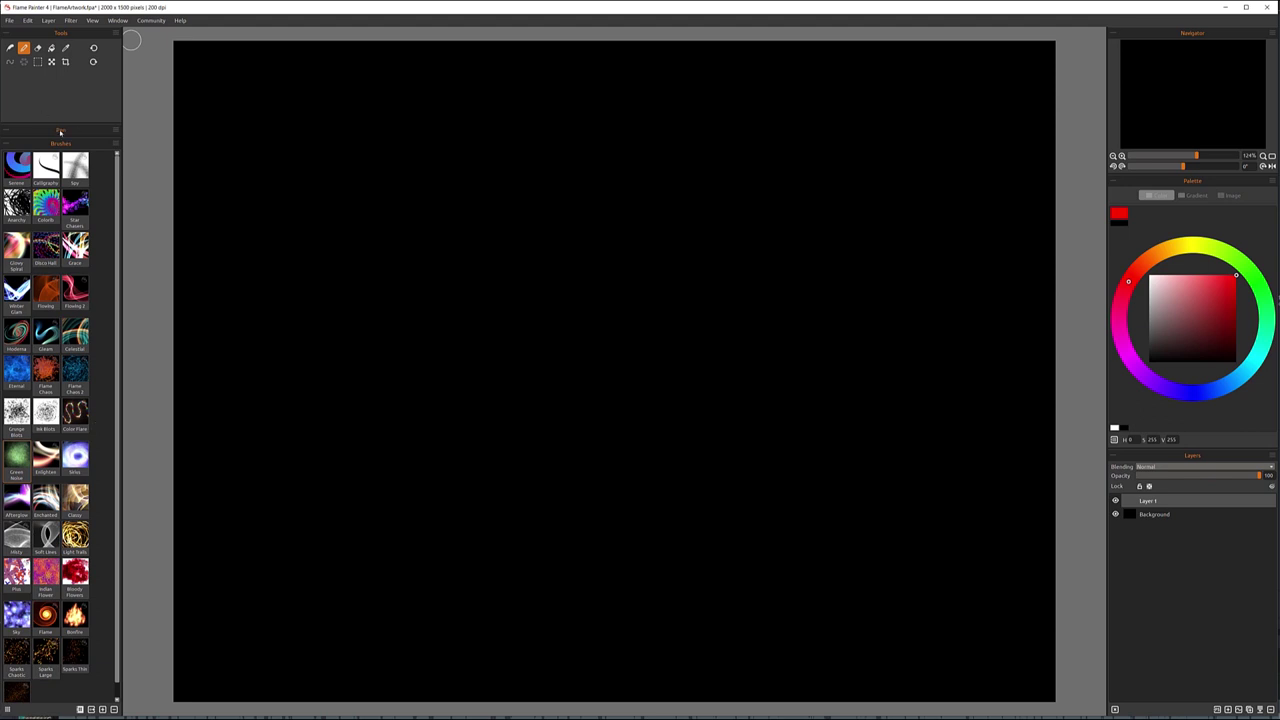
pyautogui.click(6, 130)
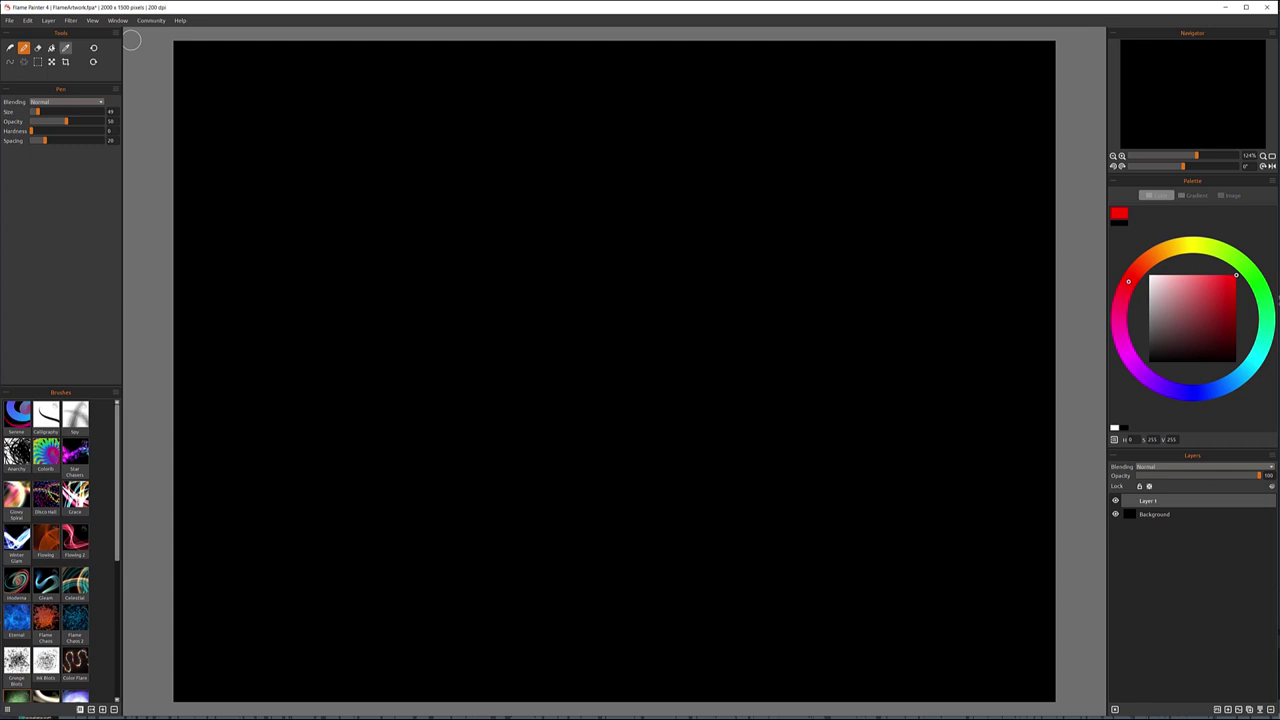
pyautogui.click(10, 47)
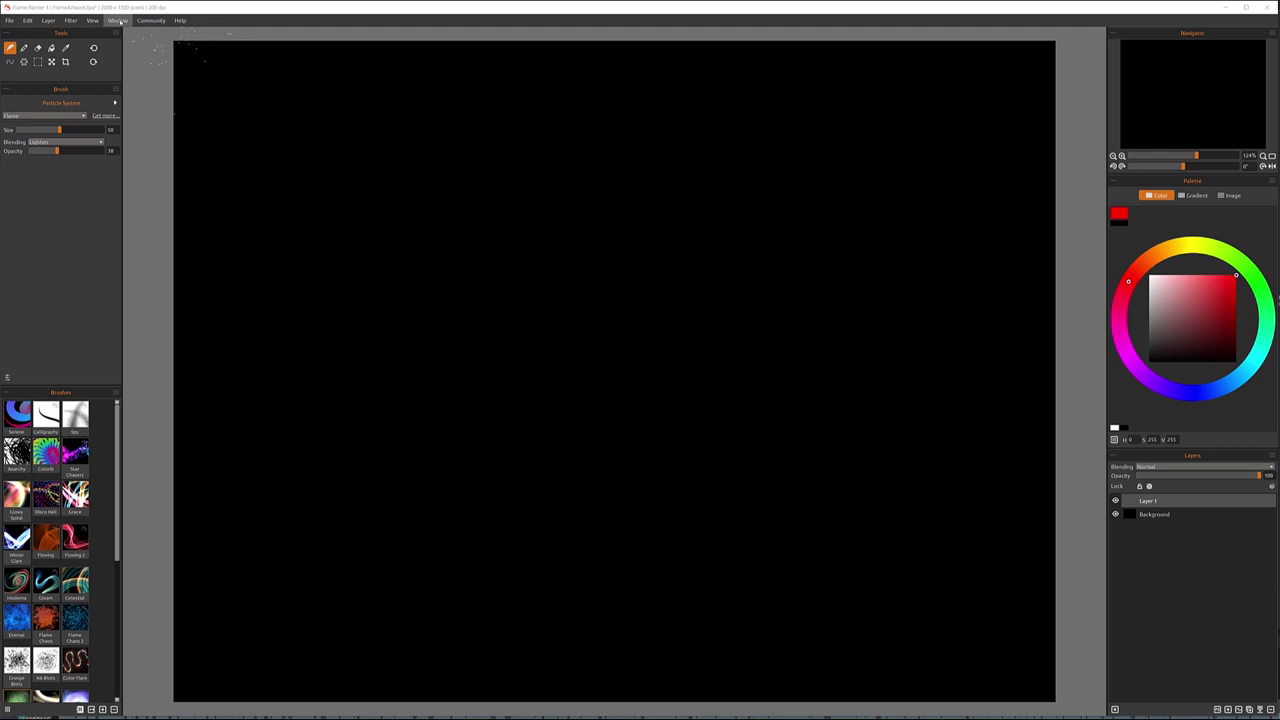
# Open the Brush Creator as a floating panel and enlarge it to show every slider.
pyautogui.click(117, 20)
pyautogui.click(127, 93)
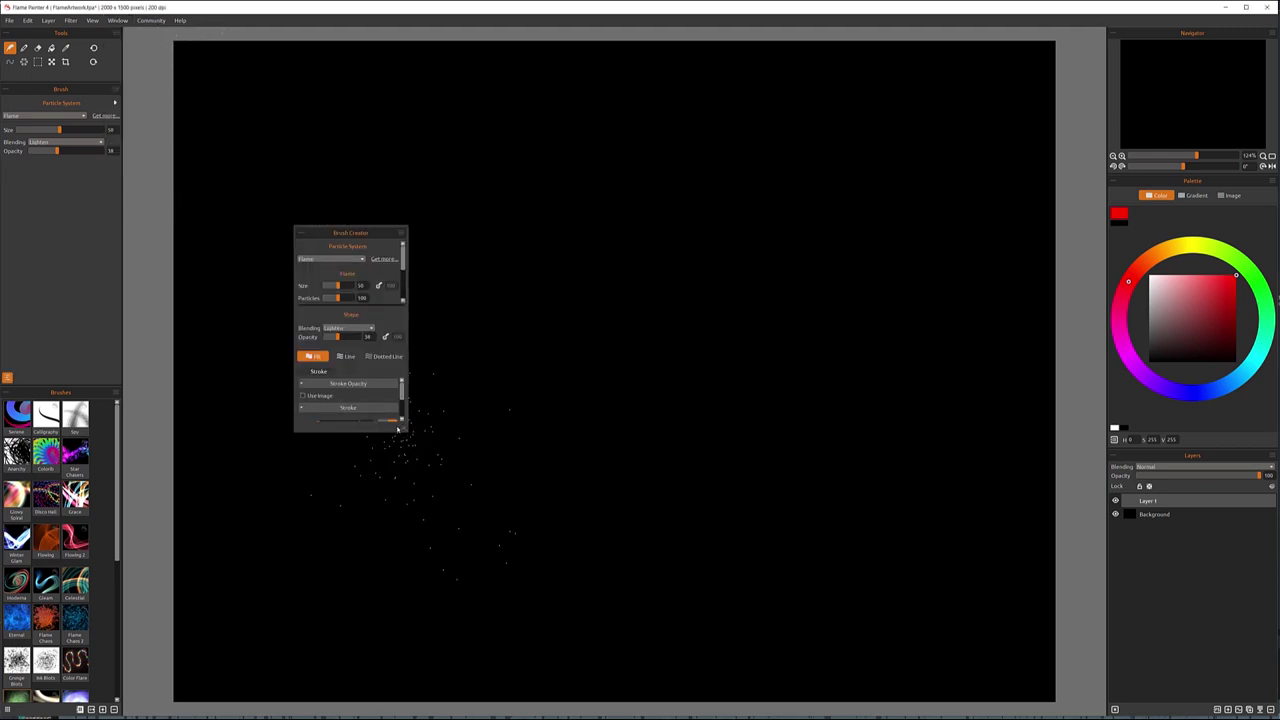
pyautogui.scroll(-1, 342, 328)
pyautogui.moveTo(350, 232)
pyautogui.mouseDown()
pyautogui.moveTo(191, 204)
pyautogui.moveTo(324, 152)
pyautogui.mouseUp()
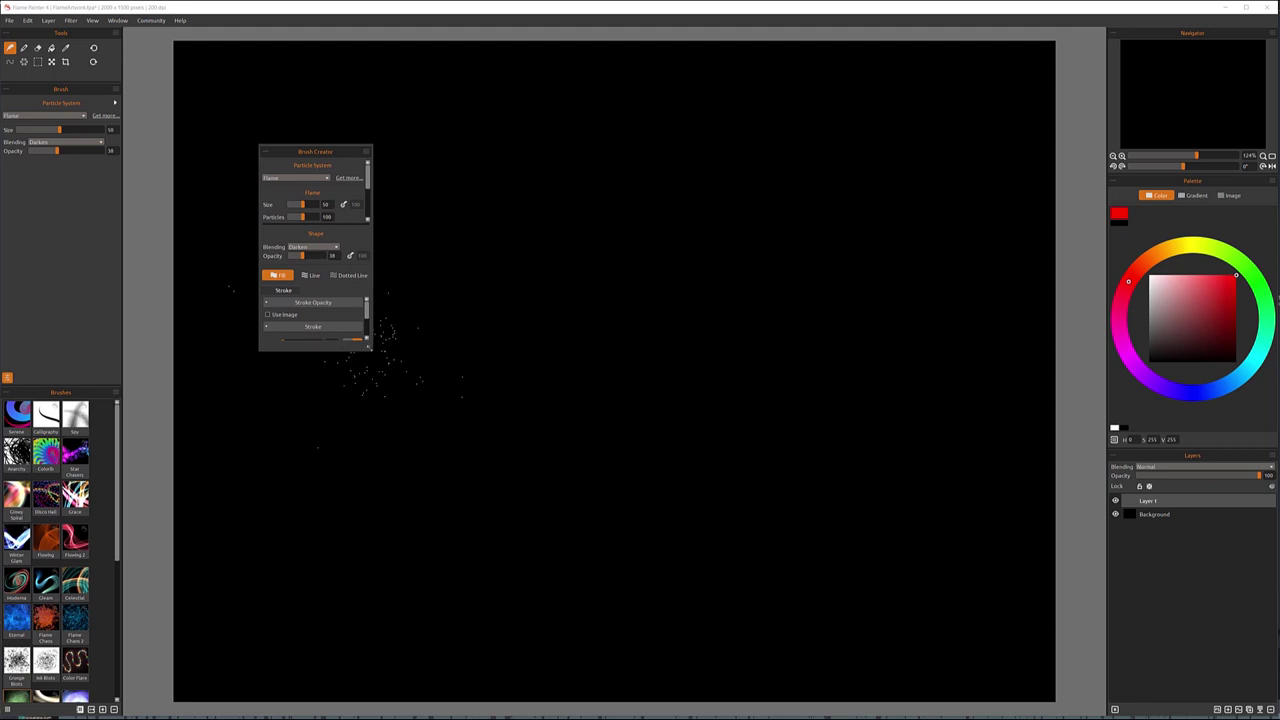
pyautogui.moveTo(370, 349)
pyautogui.mouseDown()
pyautogui.moveTo(922, 492)
pyautogui.moveTo(948, 566)
pyautogui.moveTo(948, 632)
pyautogui.moveTo(626, 598)
pyautogui.moveTo(617, 496)
pyautogui.moveTo(571, 386)
pyautogui.moveTo(480, 349)
pyautogui.moveTo(474, 636)
pyautogui.moveTo(478, 362)
pyautogui.moveTo(671, 471)
pyautogui.moveTo(881, 544)
pyautogui.mouseUp()
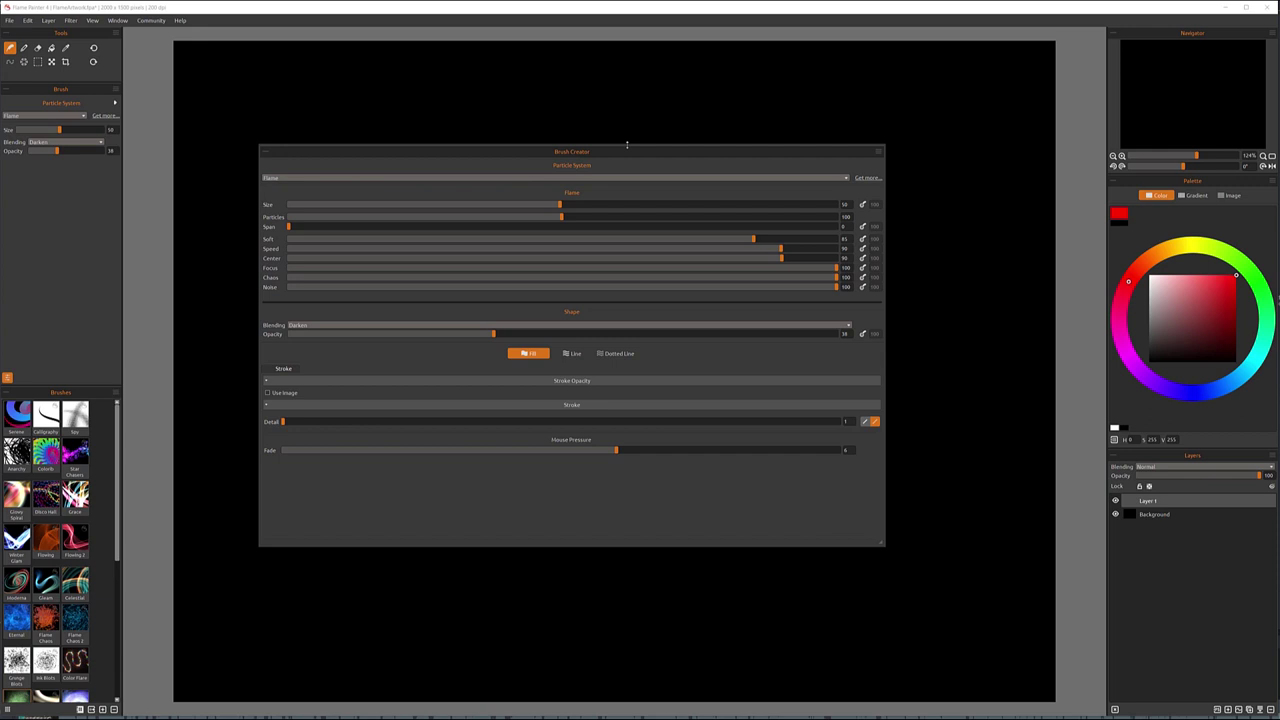
pyautogui.moveTo(632, 185); pyautogui.dragTo(629, 243)
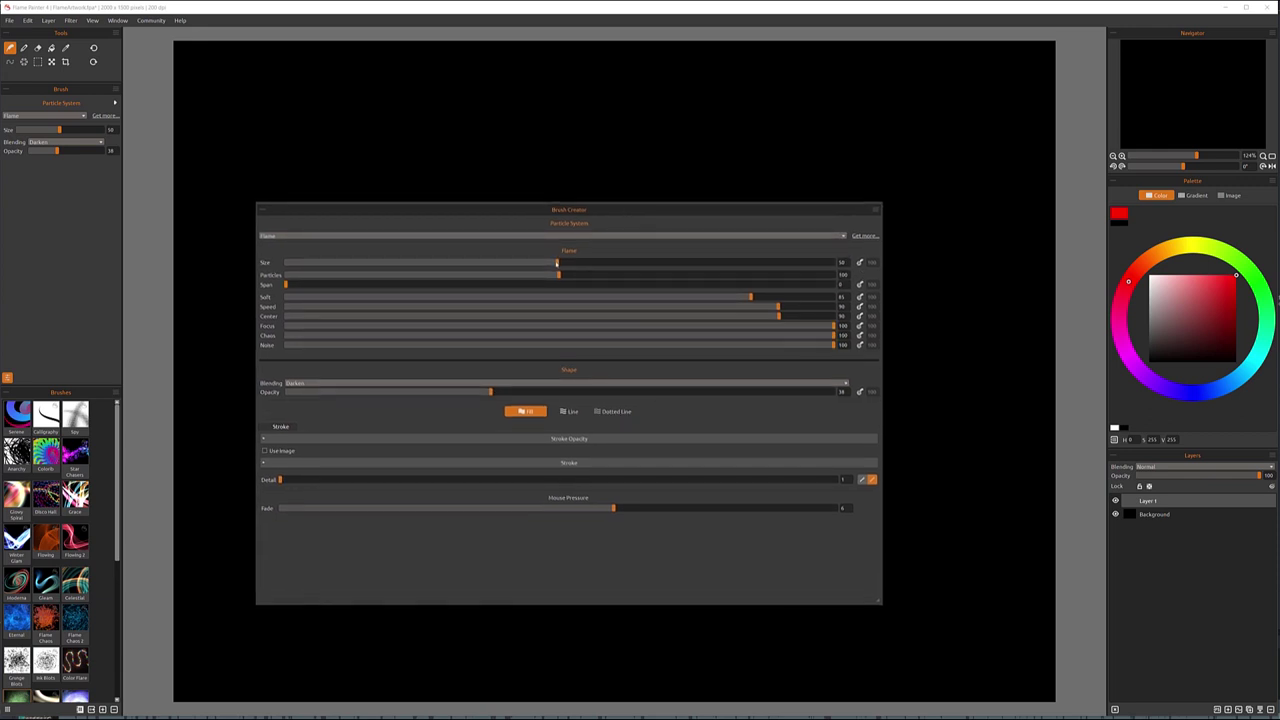
# Shrink the Brush Creator to a narrow panel and raise the flame brush Size to 60.
pyautogui.moveTo(557, 262)
pyautogui.mouseDown()
pyautogui.moveTo(506, 263)
pyautogui.moveTo(577, 265)
pyautogui.mouseUp()
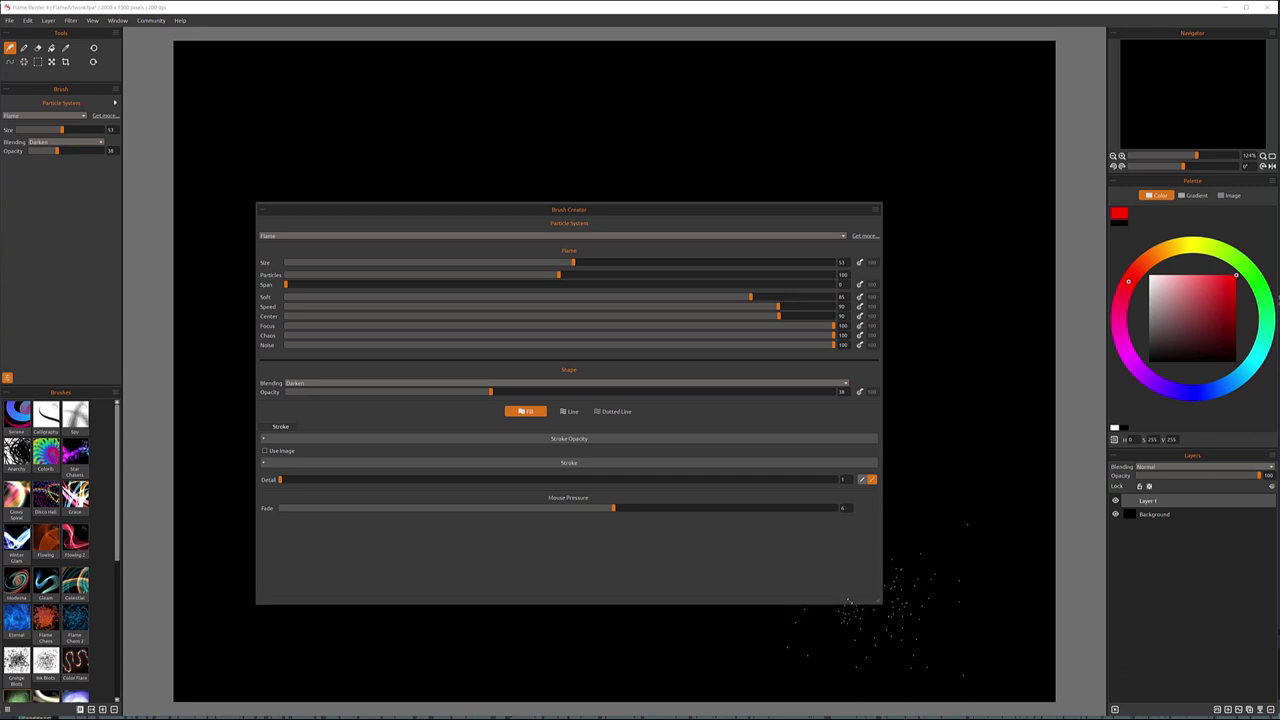
pyautogui.moveTo(877, 603); pyautogui.dragTo(369, 592)
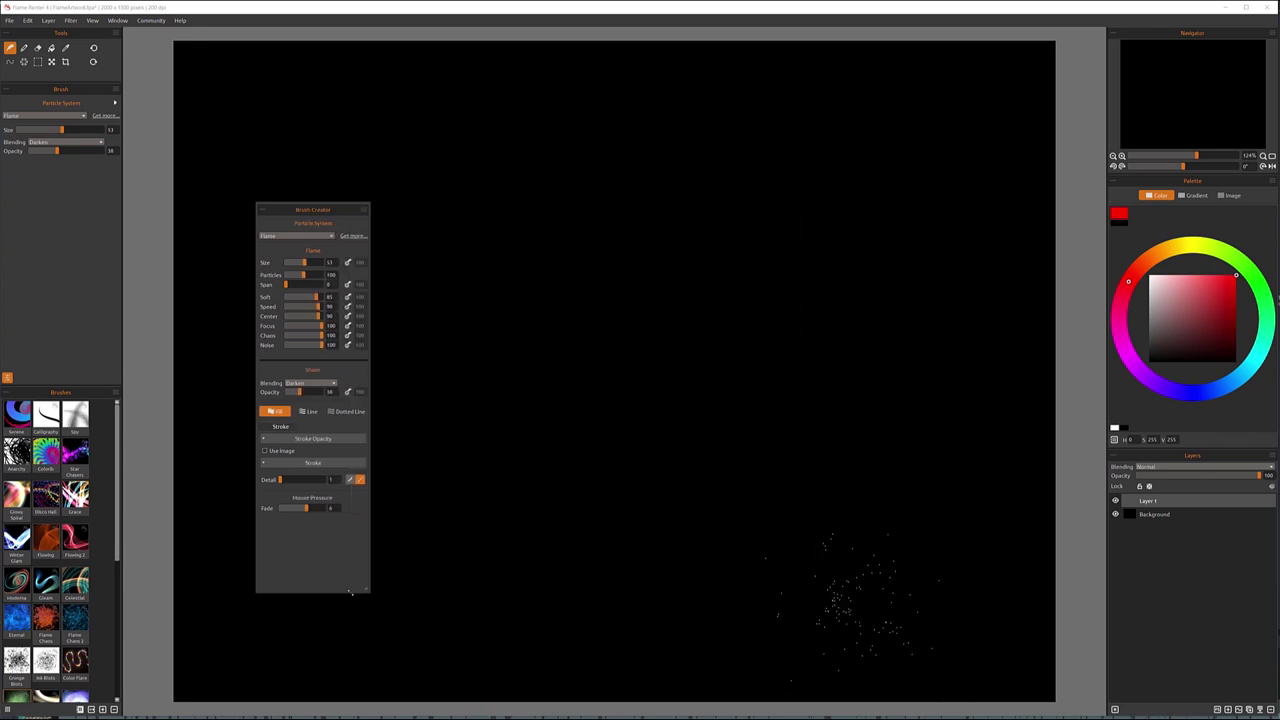
pyautogui.moveTo(303, 263); pyautogui.dragTo(308, 263)
pyautogui.moveTo(312, 209)
pyautogui.mouseDown()
pyautogui.moveTo(425, 177)
pyautogui.moveTo(403, 146)
pyautogui.mouseUp()
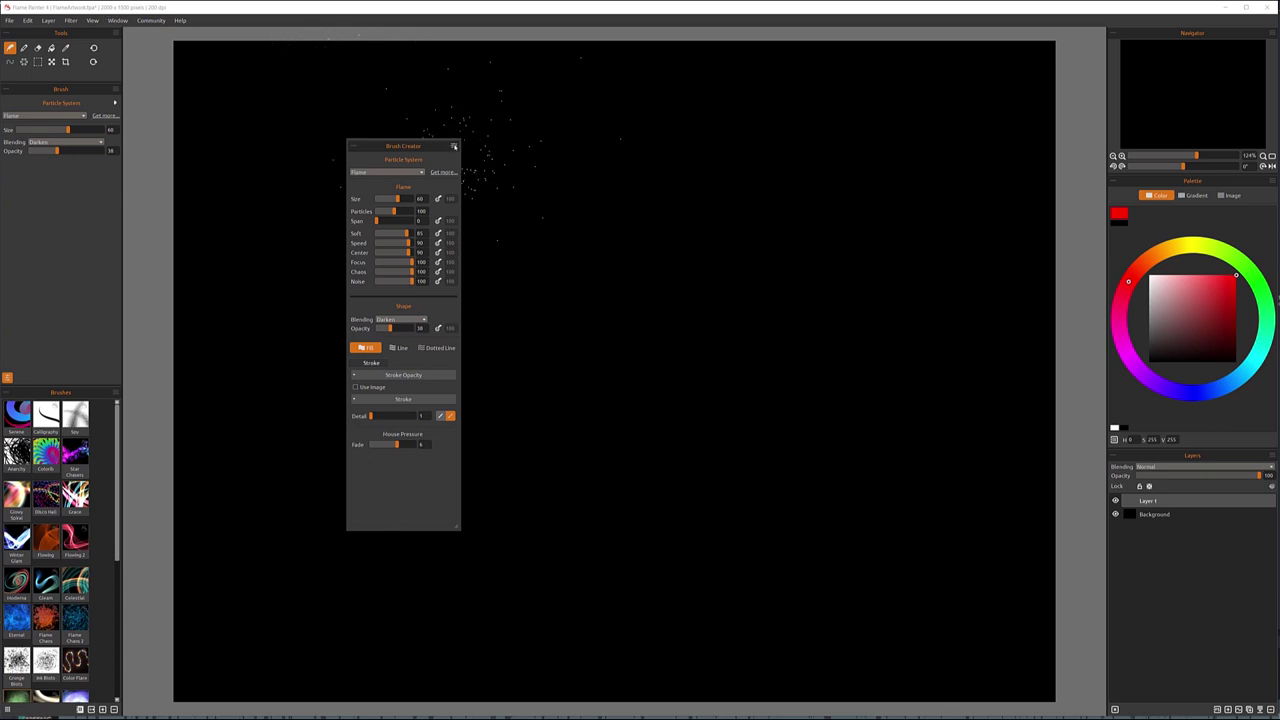
# Close the Brush Creator, then the Brushes panel, each from its panel options menu.
pyautogui.click(454, 147)
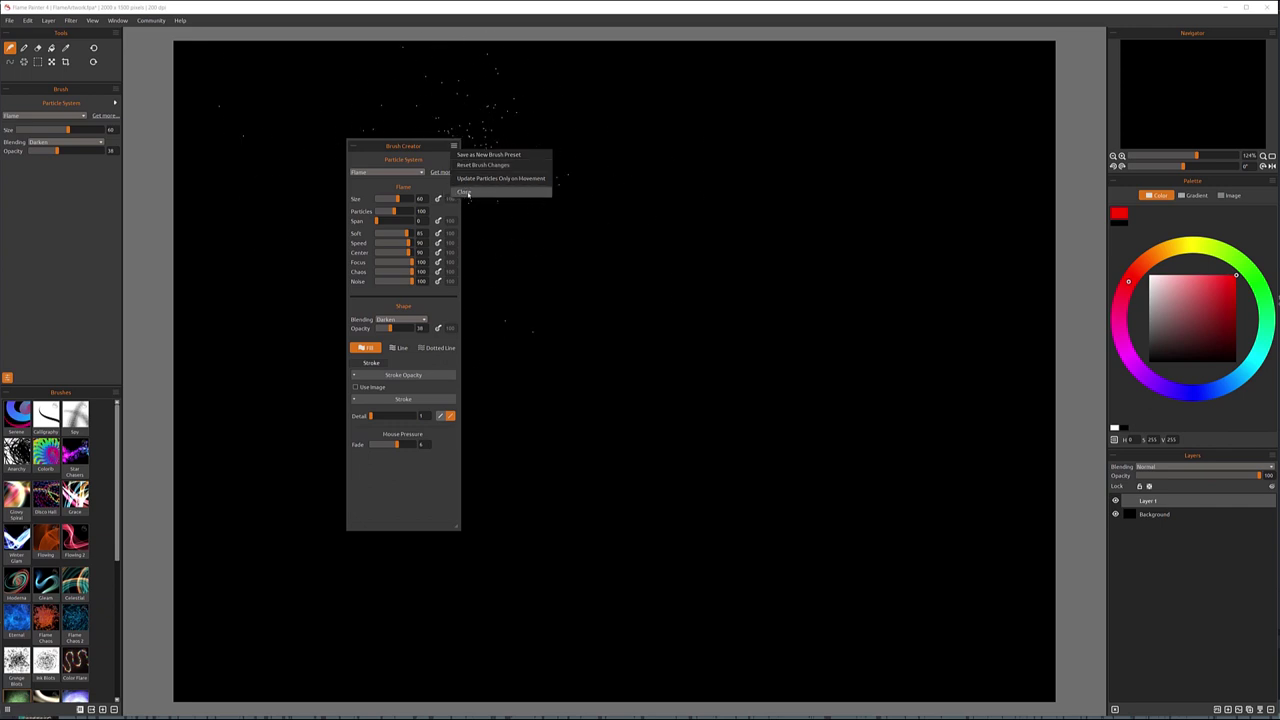
pyautogui.click(467, 193)
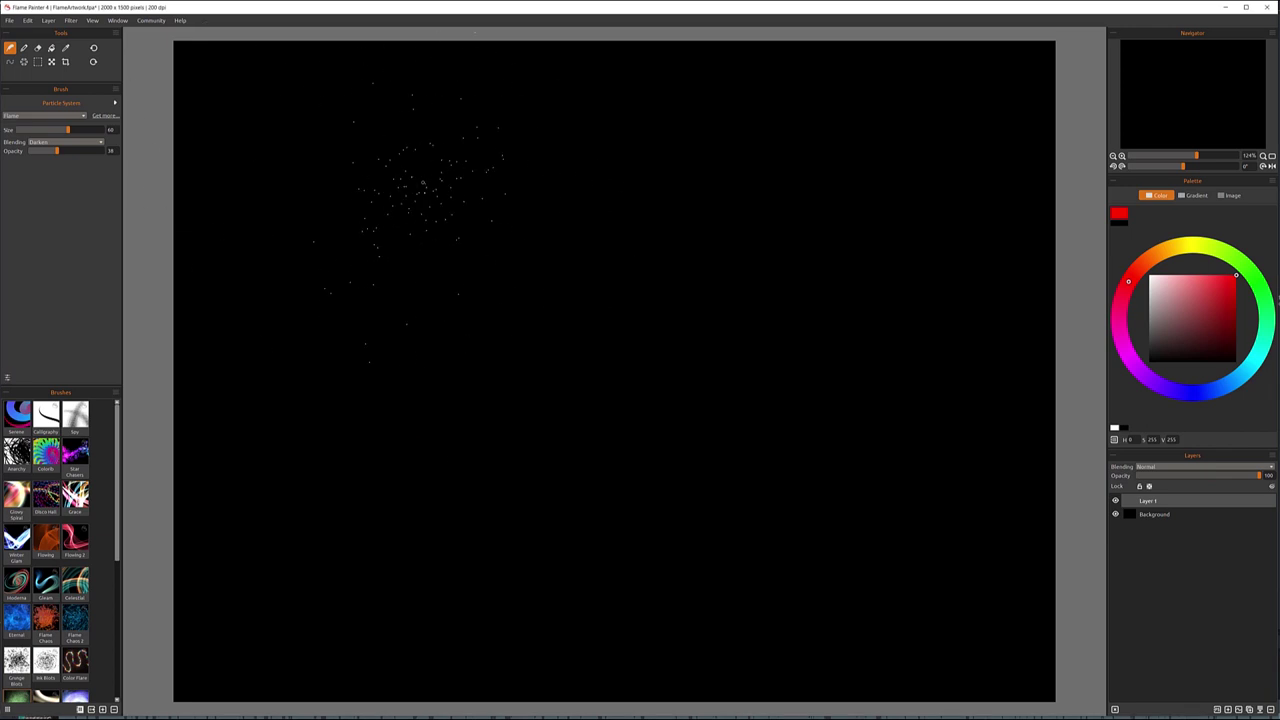
pyautogui.click(117, 394)
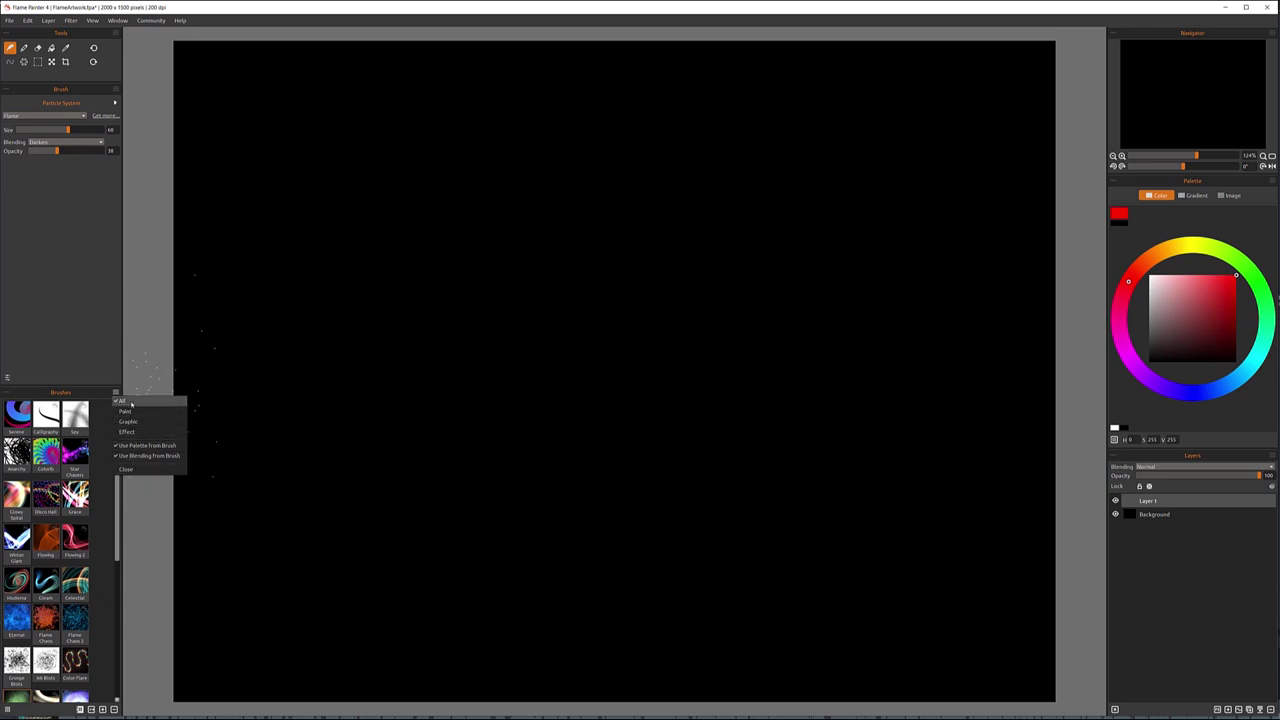
pyautogui.click(126, 469)
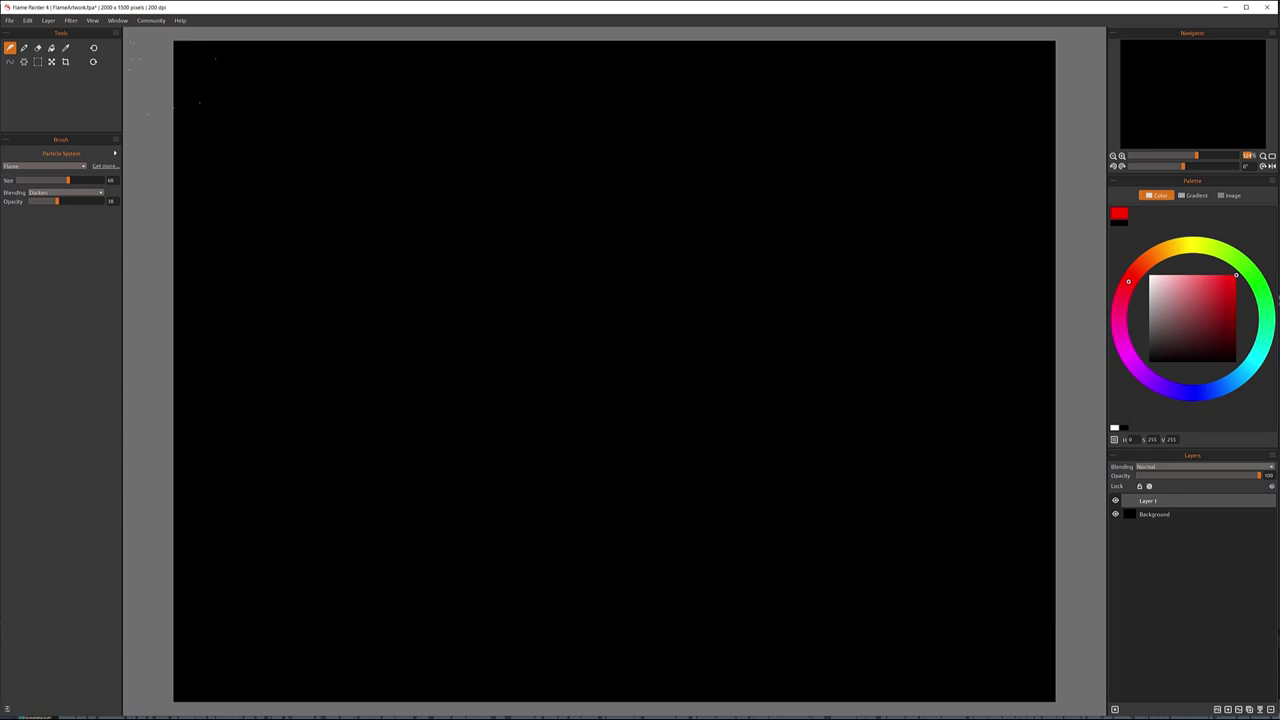
# Reopen the Brushes panel from the Window menu, docked below the flame brush settings.
pyautogui.click(117, 20)
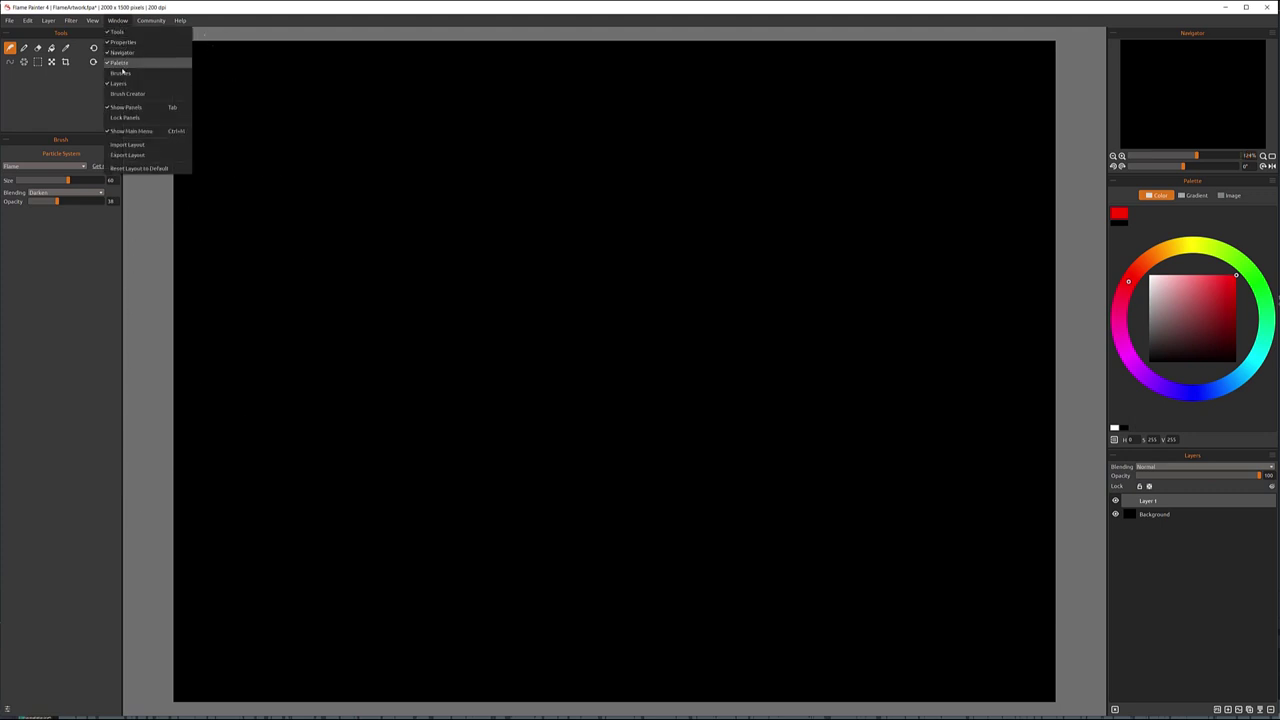
pyautogui.click(121, 74)
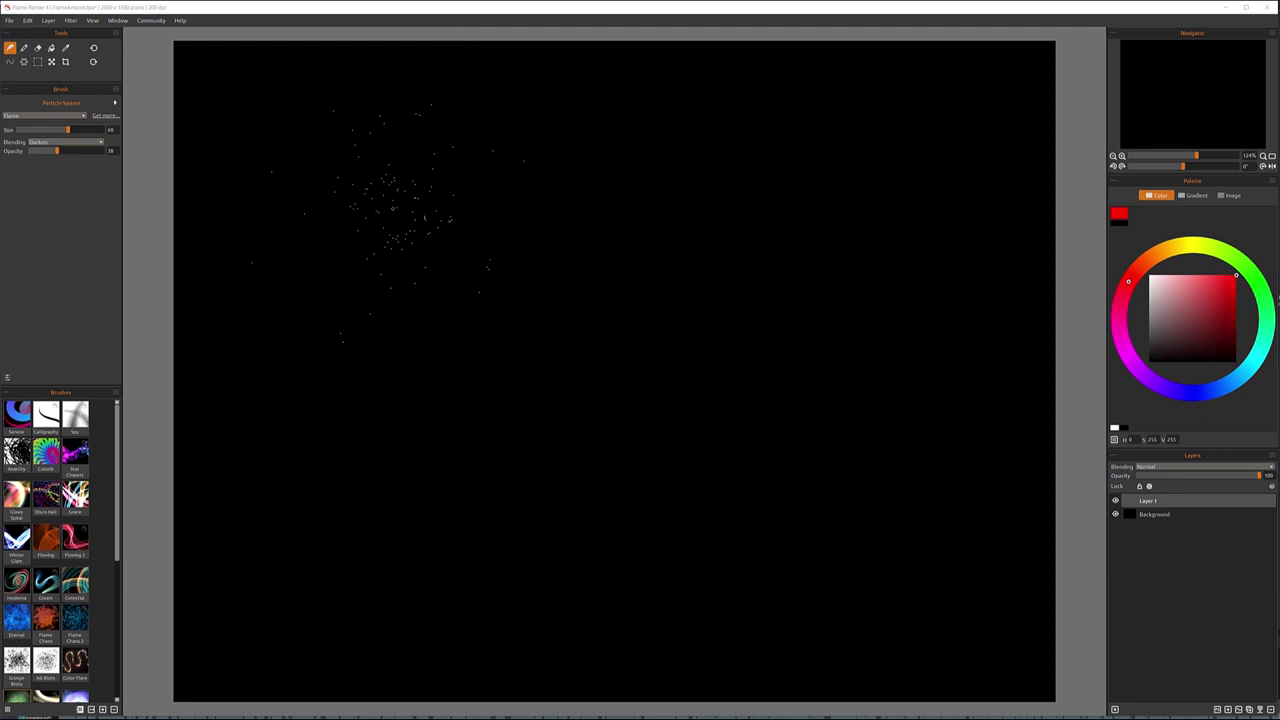
pyautogui.click(120, 20)
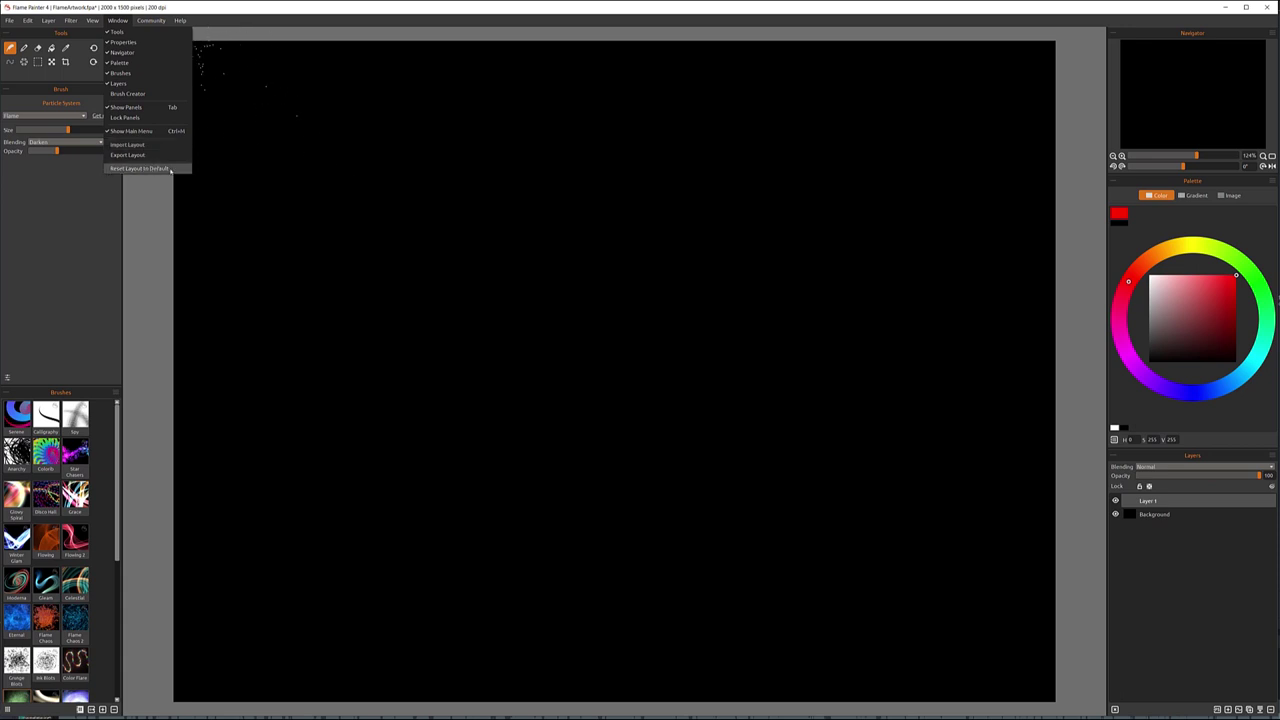
# Choose Reset Layout to Default and confirm the restart-required notice with OK.
pyautogui.click(161, 169)
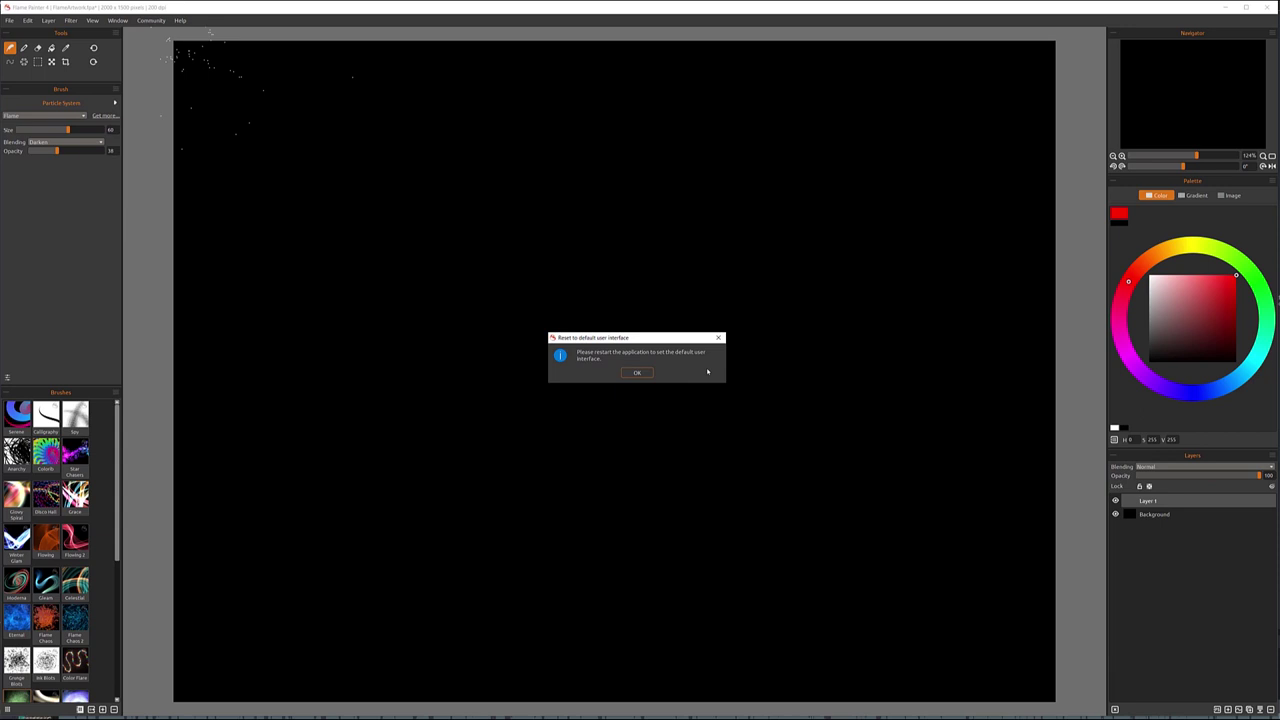
pyautogui.click(634, 370)
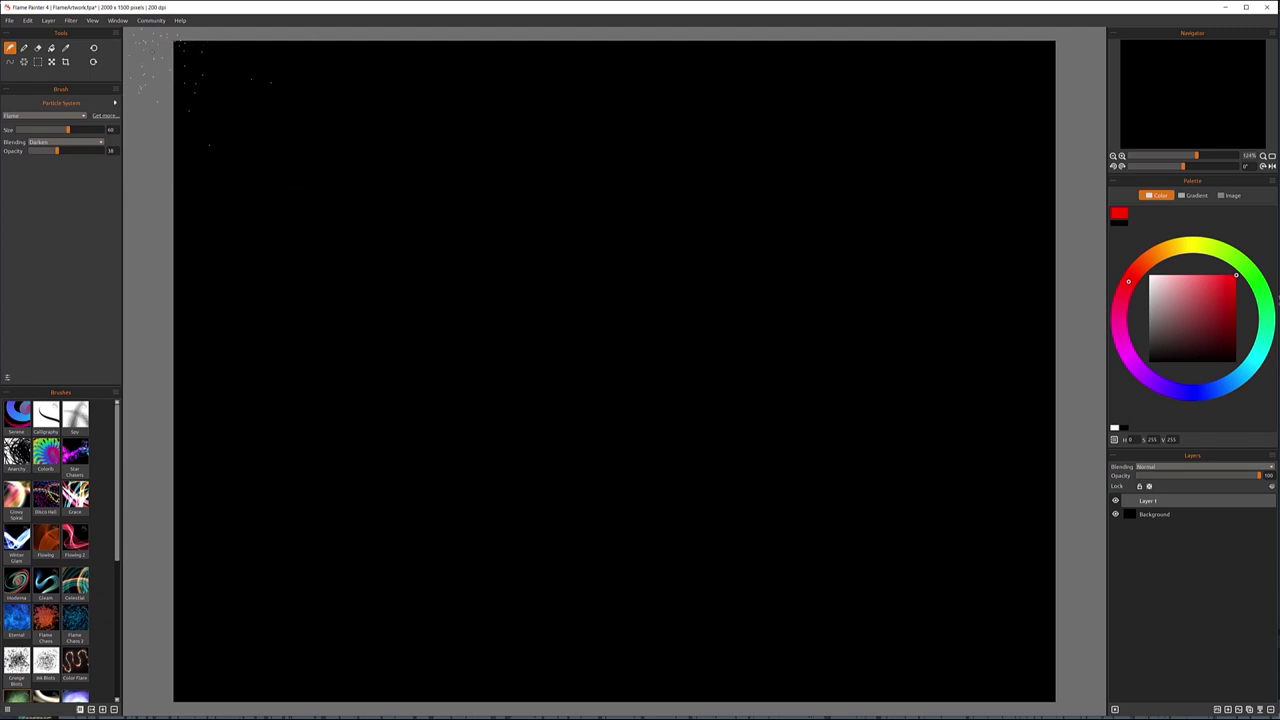
# Zoom the canvas in one step and paint a test particle stroke toward the centre.
pyautogui.click(94, 21)
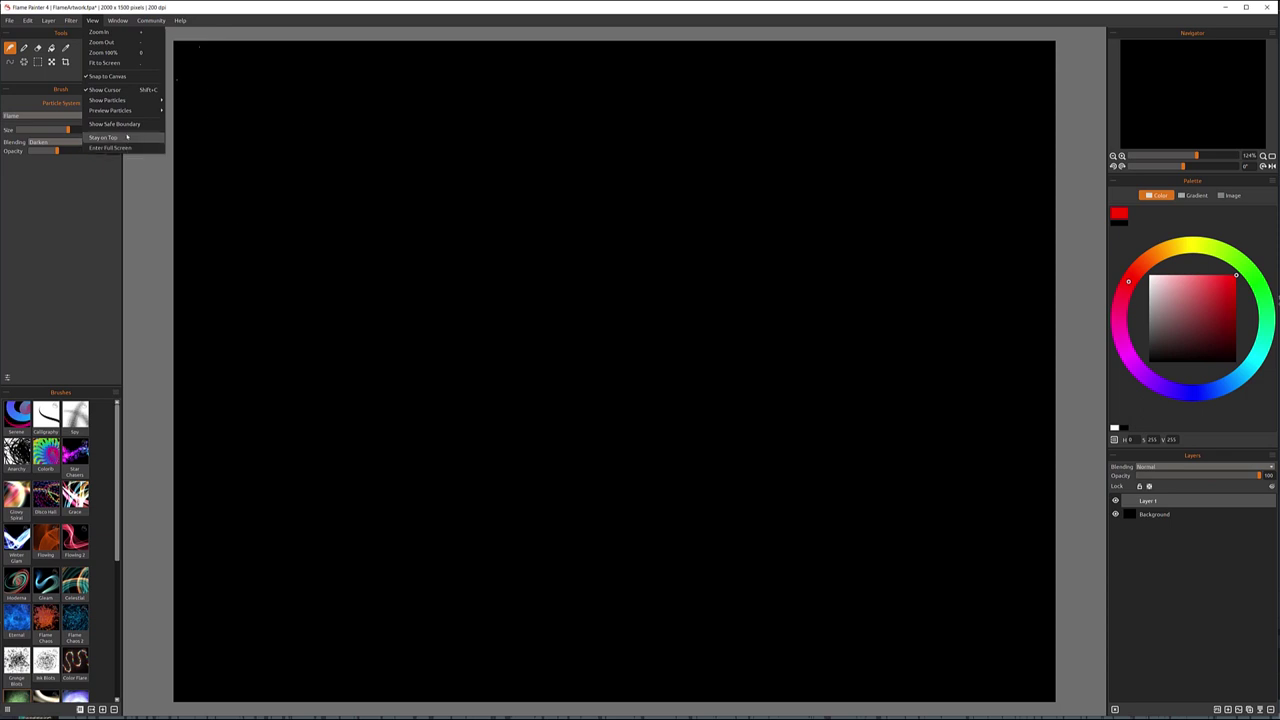
pyautogui.click(101, 33)
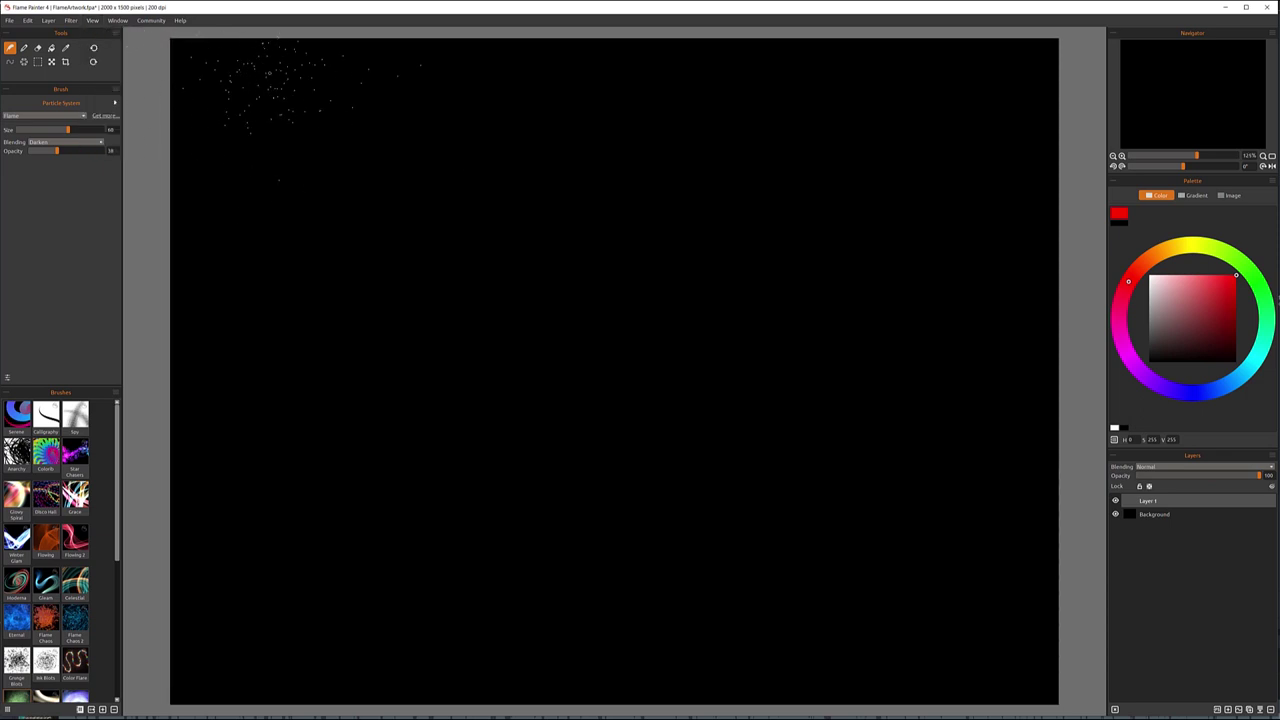
pyautogui.moveTo(400, 240); pyautogui.dragTo(515, 268)
pyautogui.scroll(-2, 500, 232)
pyautogui.scroll(1, 501, 233)
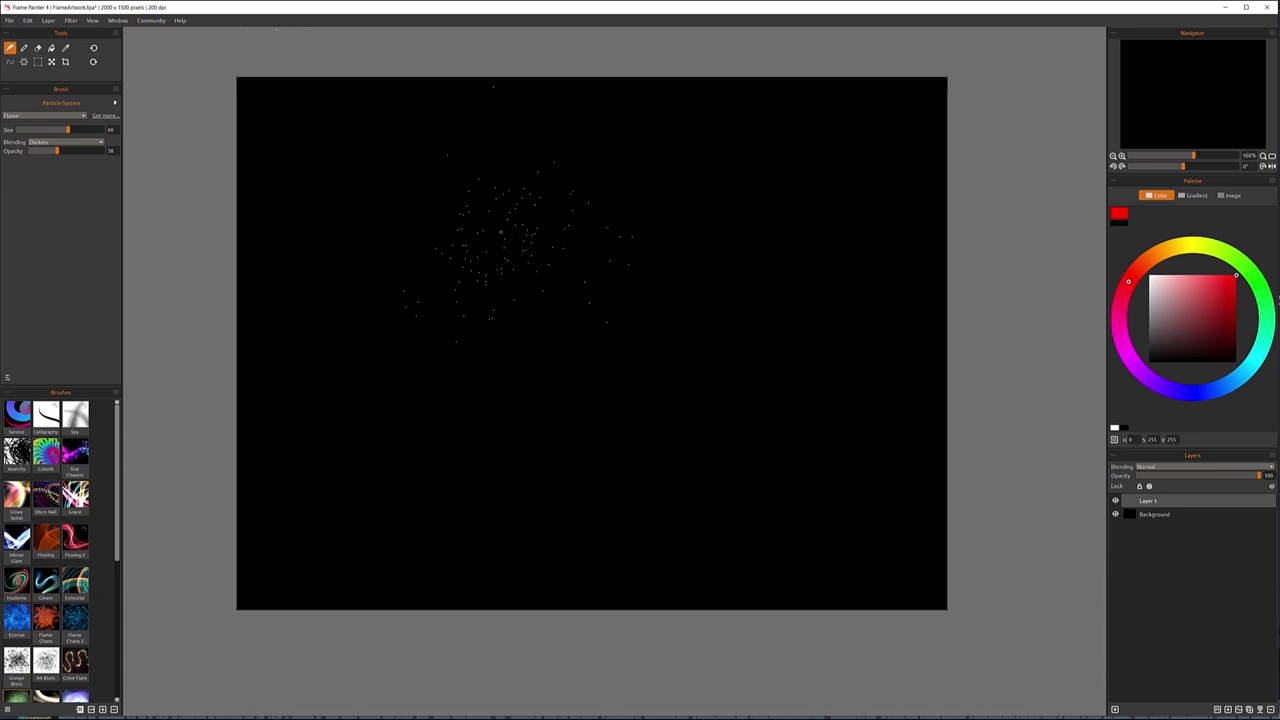
pyautogui.scroll(1, 501, 233)
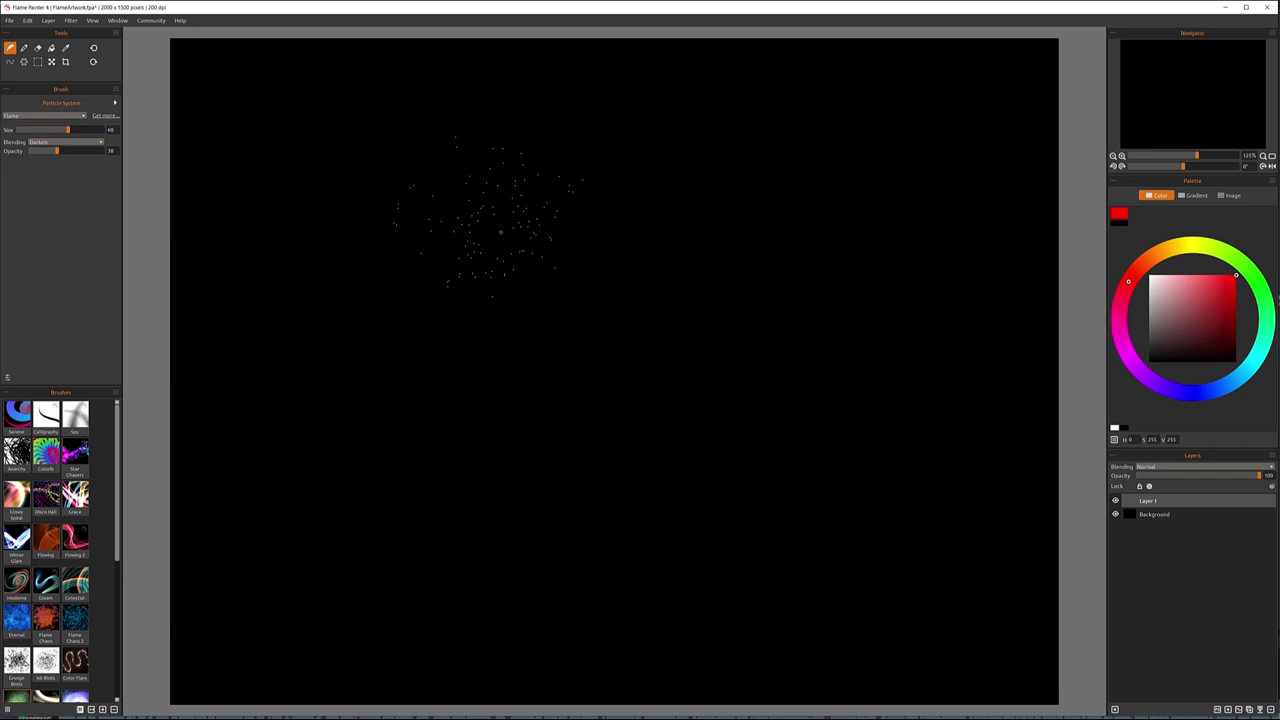
pyautogui.scroll(-1, 501, 232)
pyautogui.scroll(1, 499, 232)
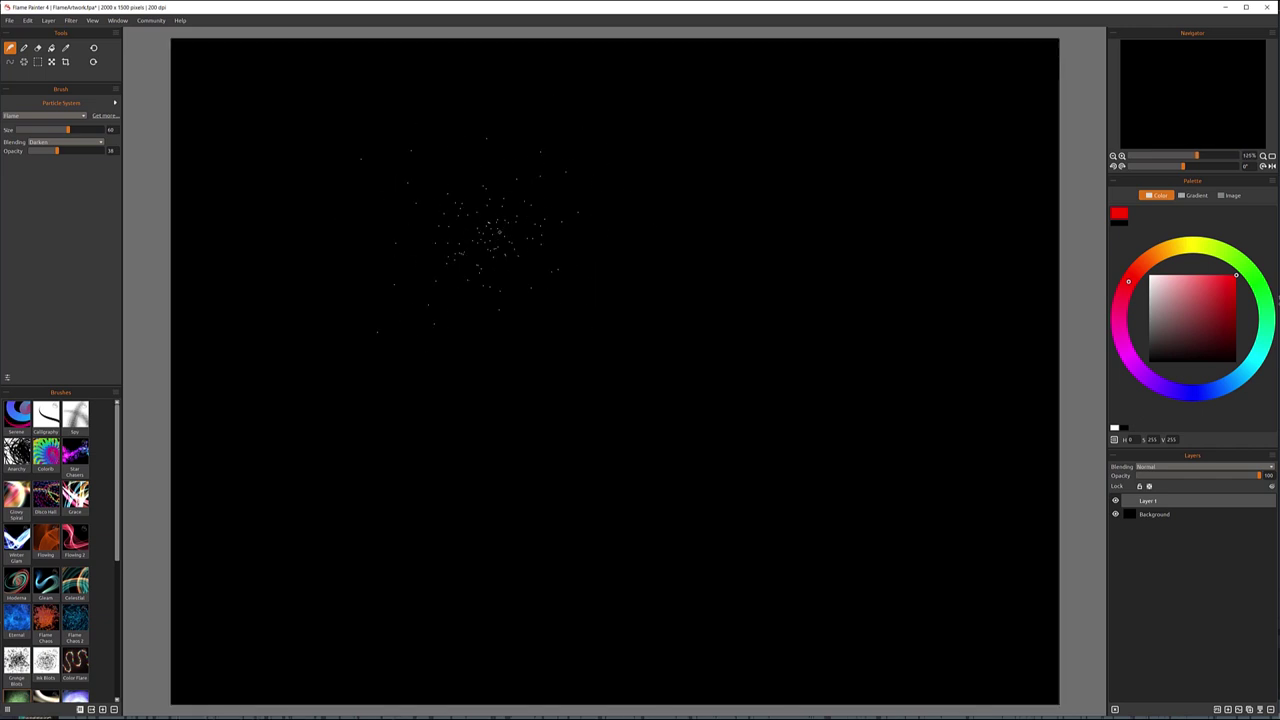
# Zoom the canvas out twice, then back in once.
pyautogui.click(113, 20)
pyautogui.moveTo(92, 20)
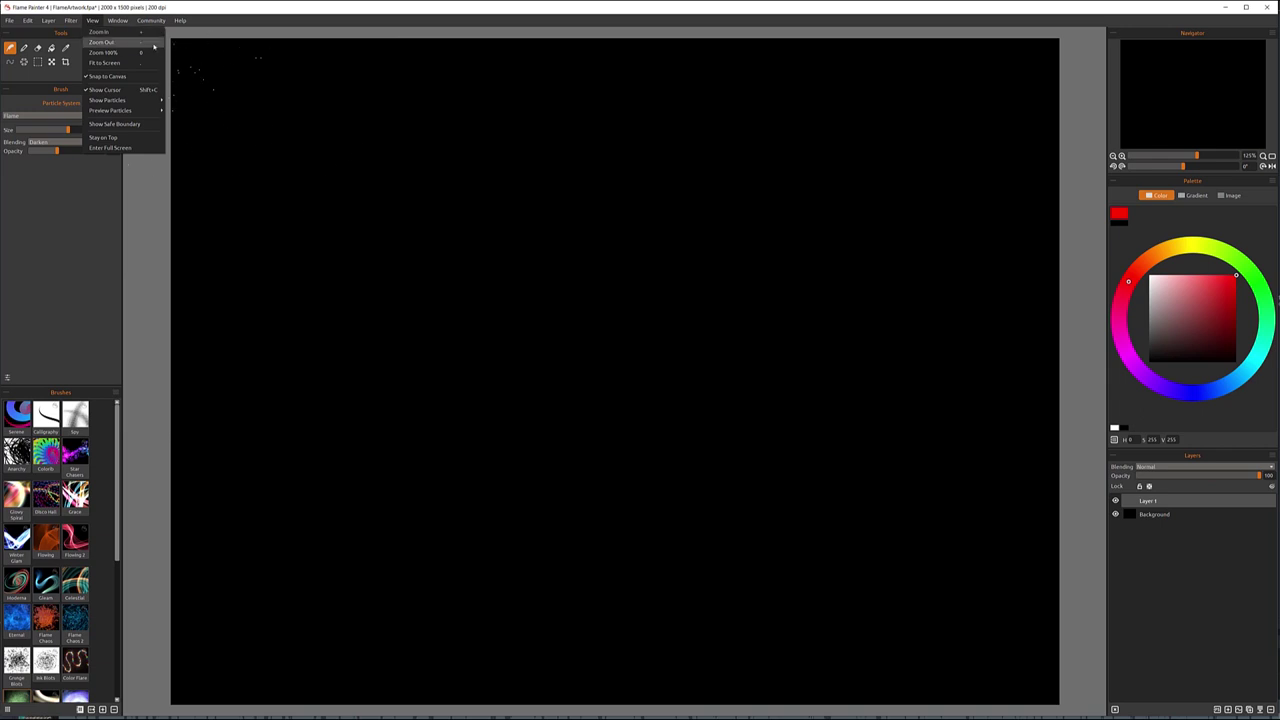
pyautogui.click(545, 178)
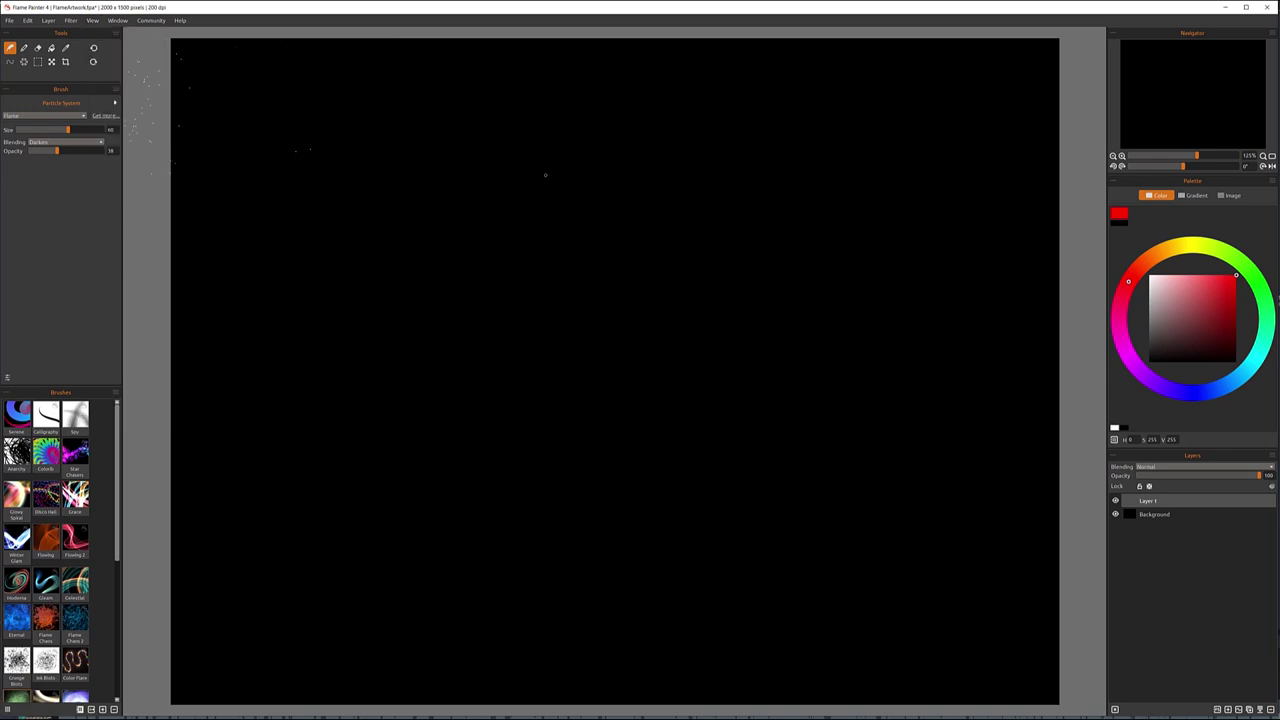
pyautogui.hotkey('ctrl', '-')
pyautogui.hotkey('ctrl', '+')
# Show the canvas at actual 100% size, then fit it to the window.
pyautogui.click(92, 20)
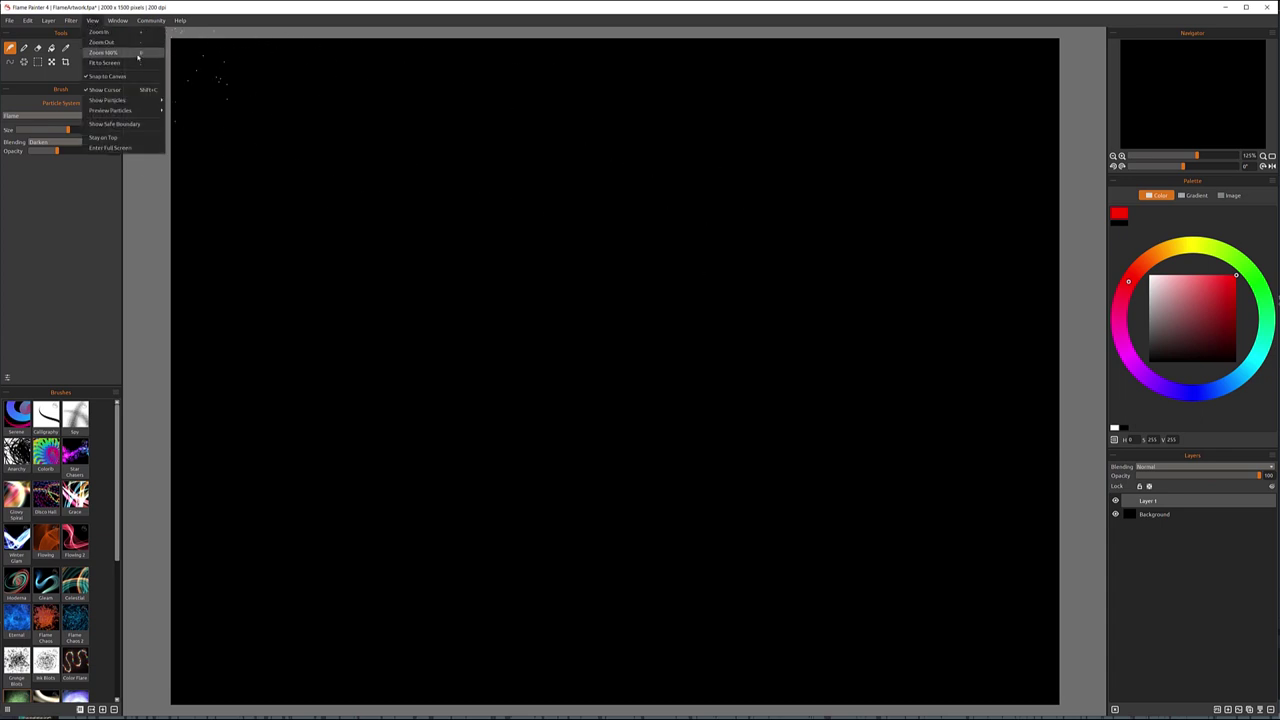
pyautogui.click(138, 55)
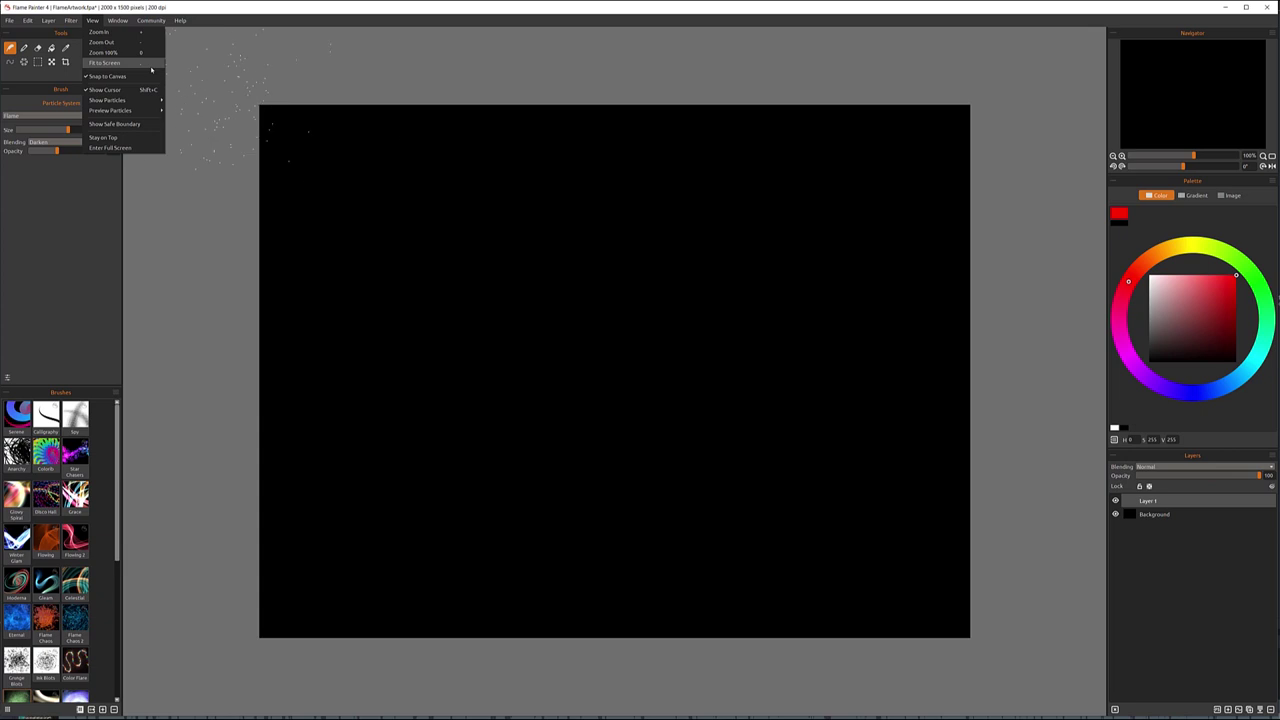
pyautogui.click(137, 66)
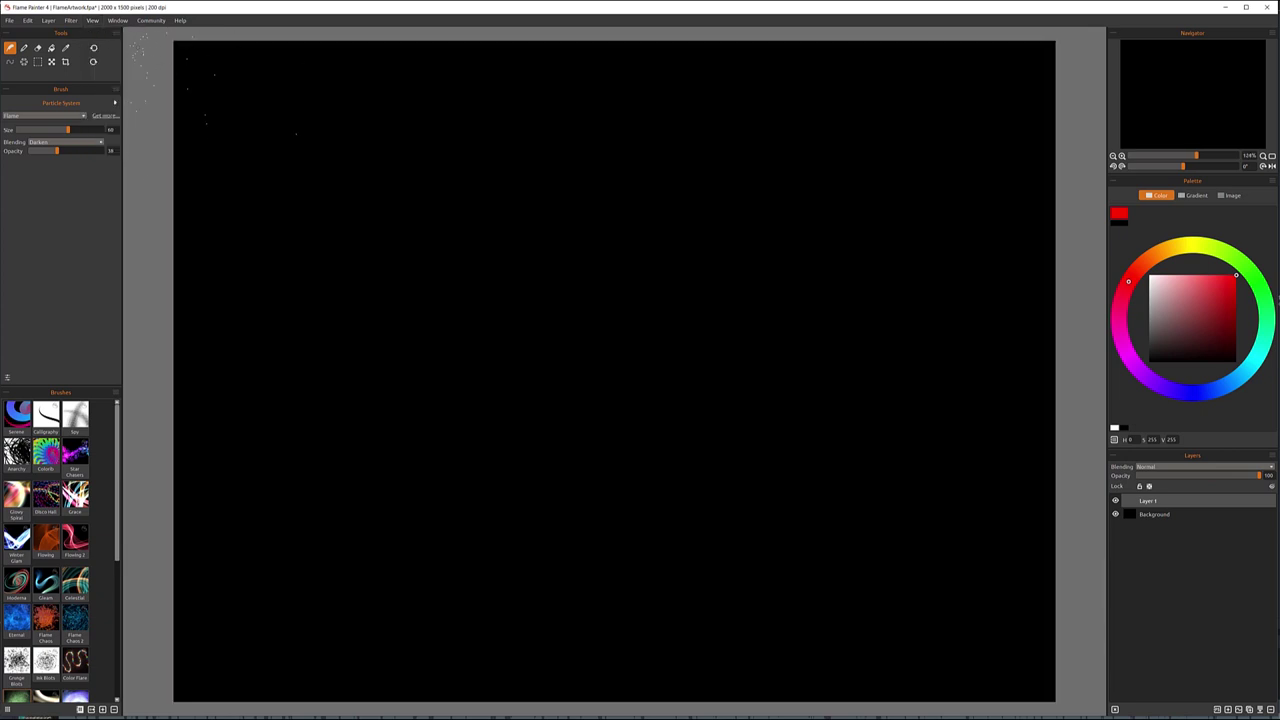
# Switch the particle preview to Lines, then Dots, and enable Show Safe Boundary.
pyautogui.click(92, 20)
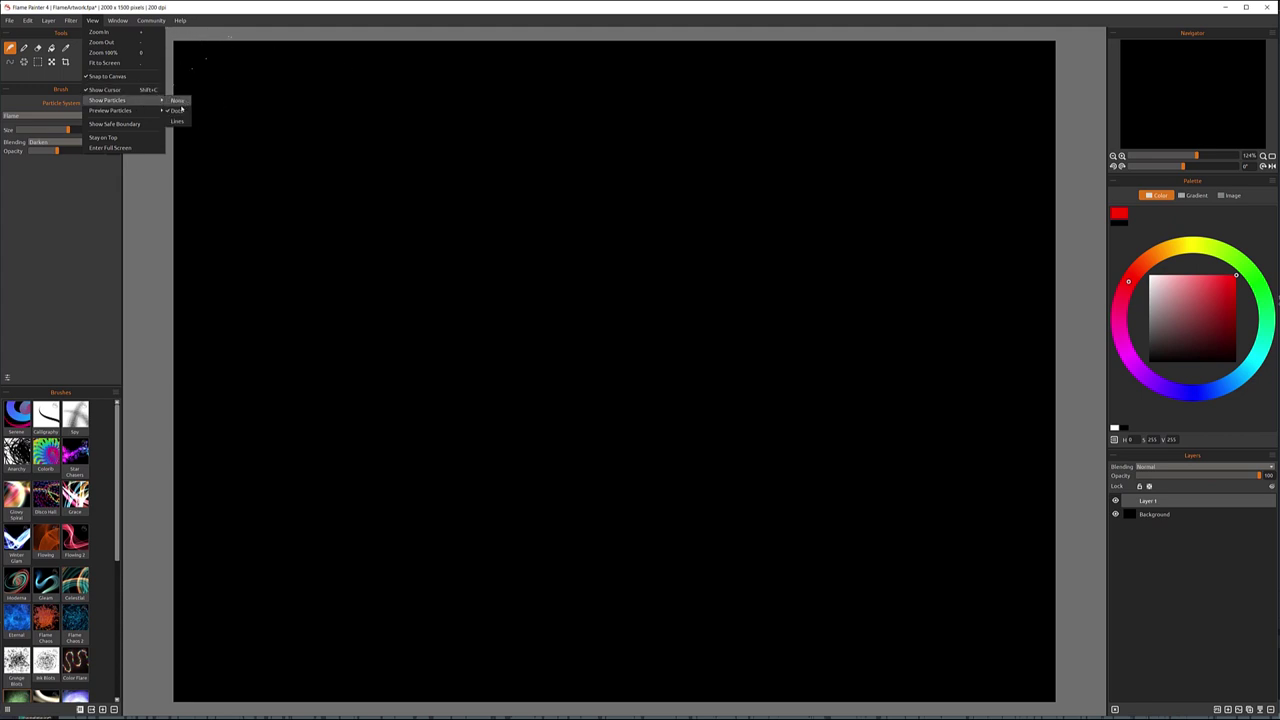
pyautogui.moveTo(108, 100)
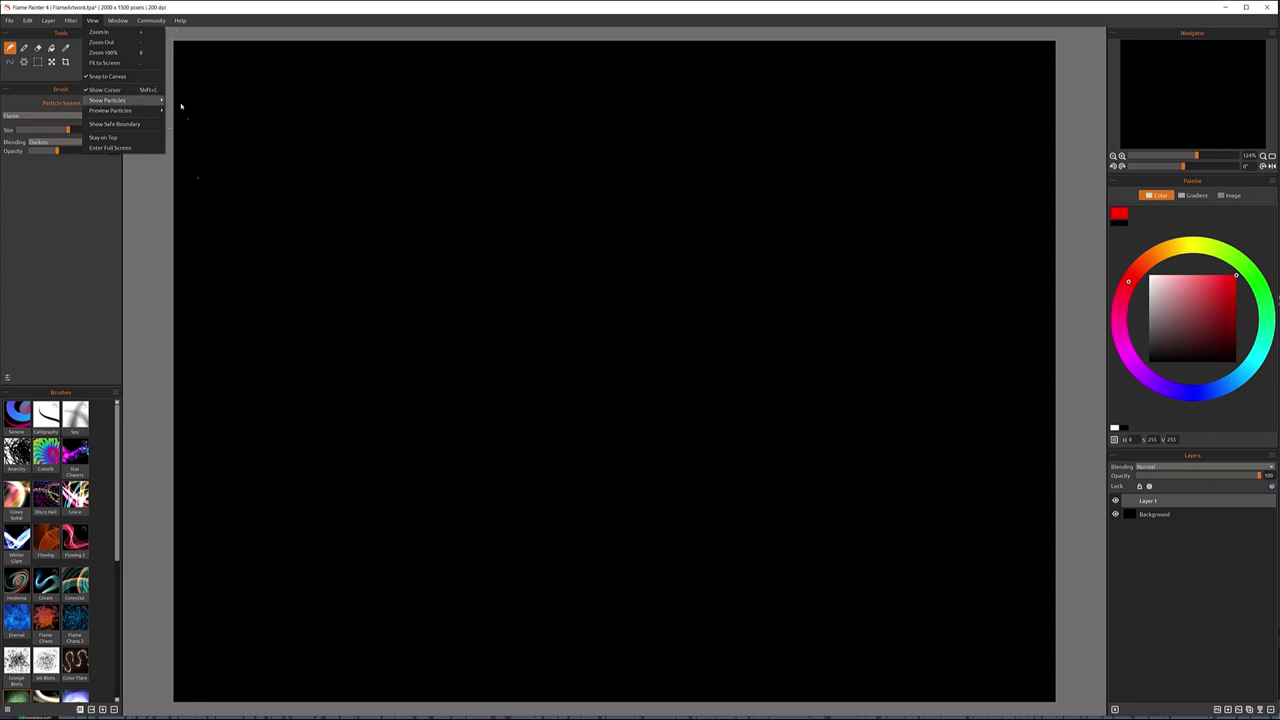
pyautogui.click(178, 121)
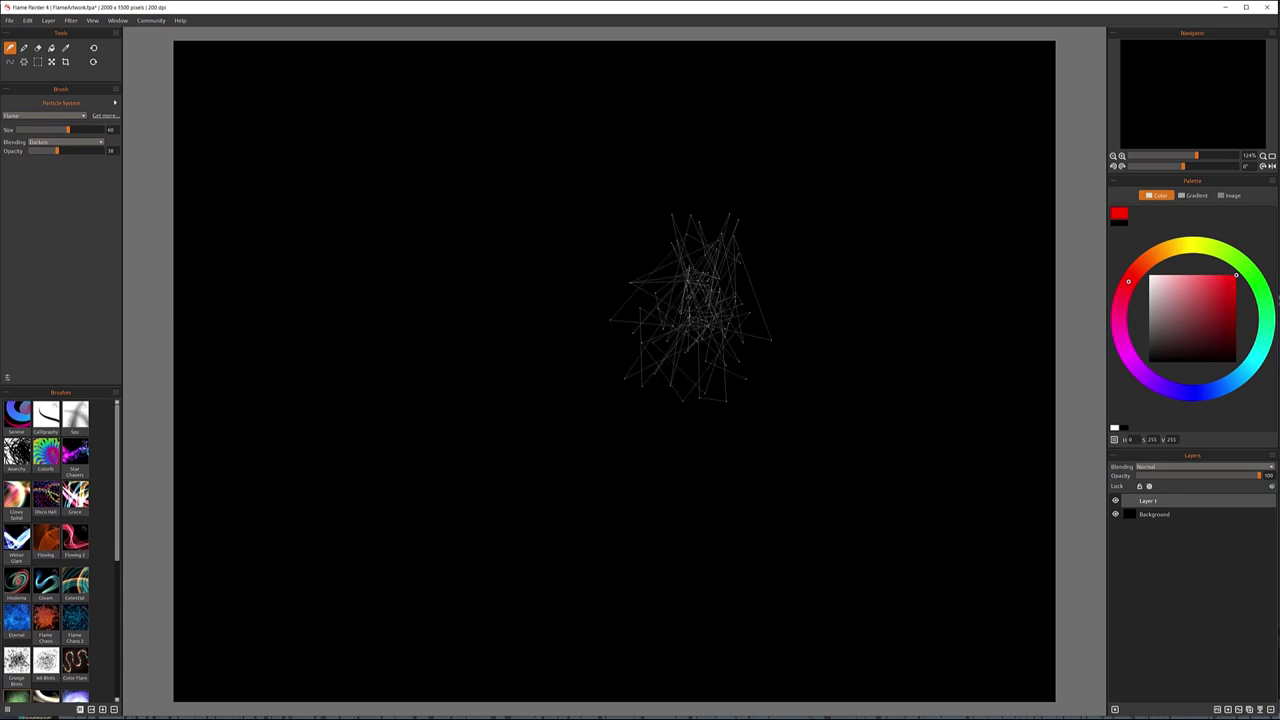
pyautogui.click(90, 20)
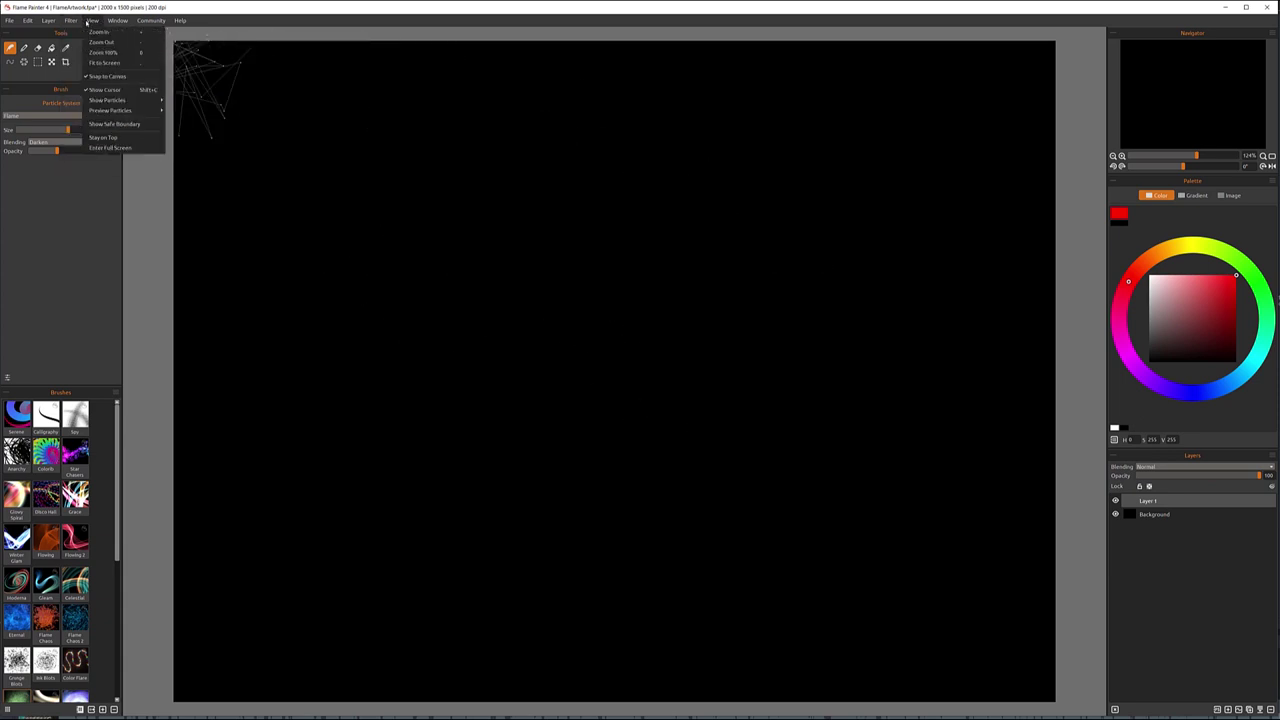
pyautogui.moveTo(108, 100)
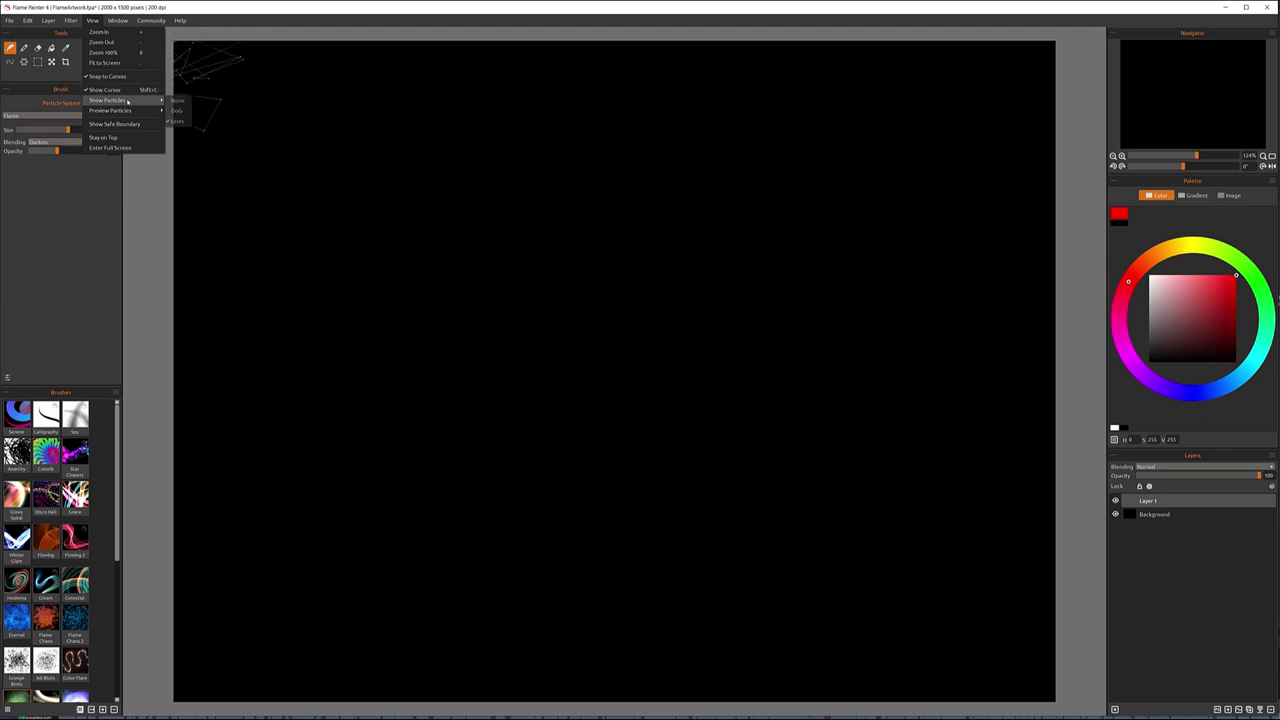
pyautogui.click(175, 111)
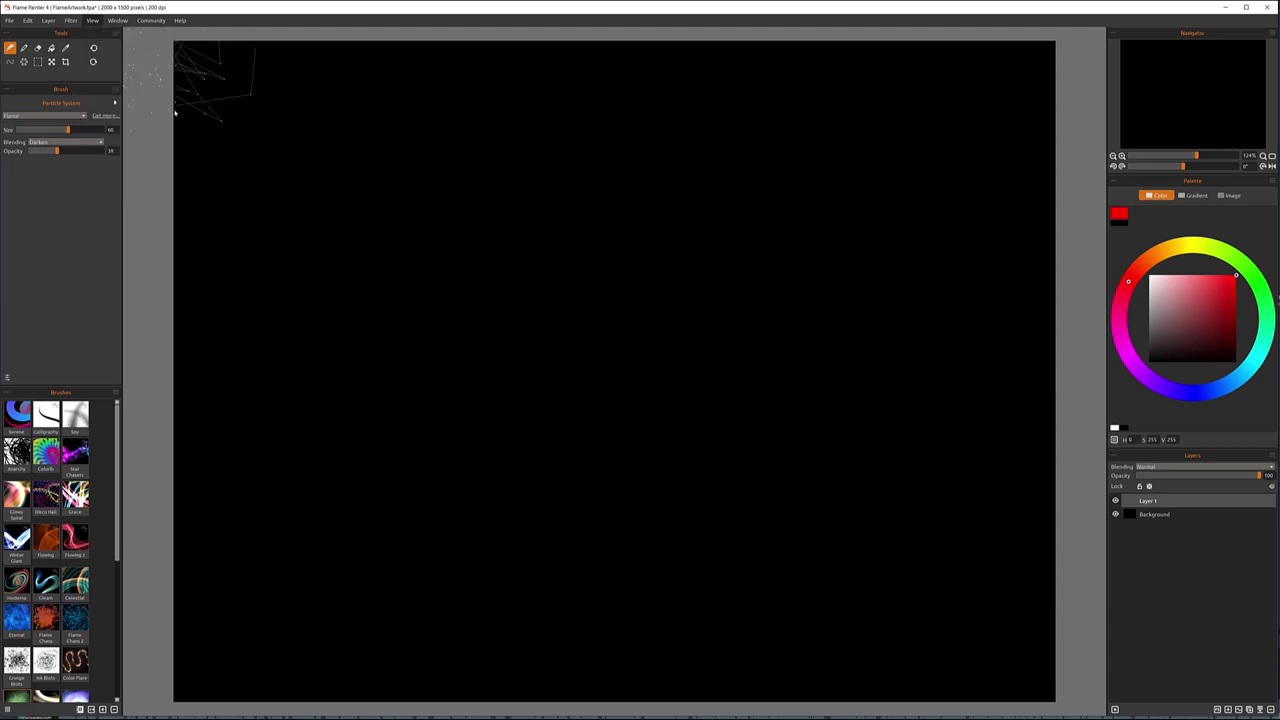
pyautogui.click(91, 20)
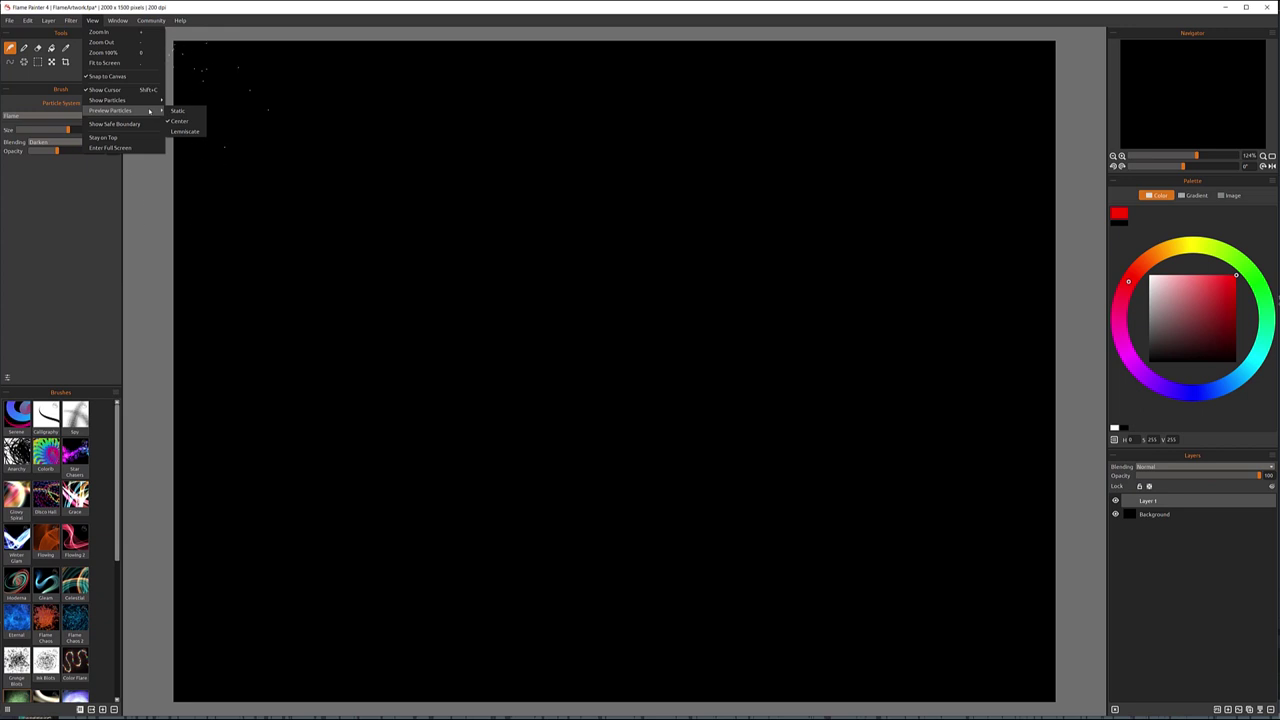
pyautogui.click(123, 126)
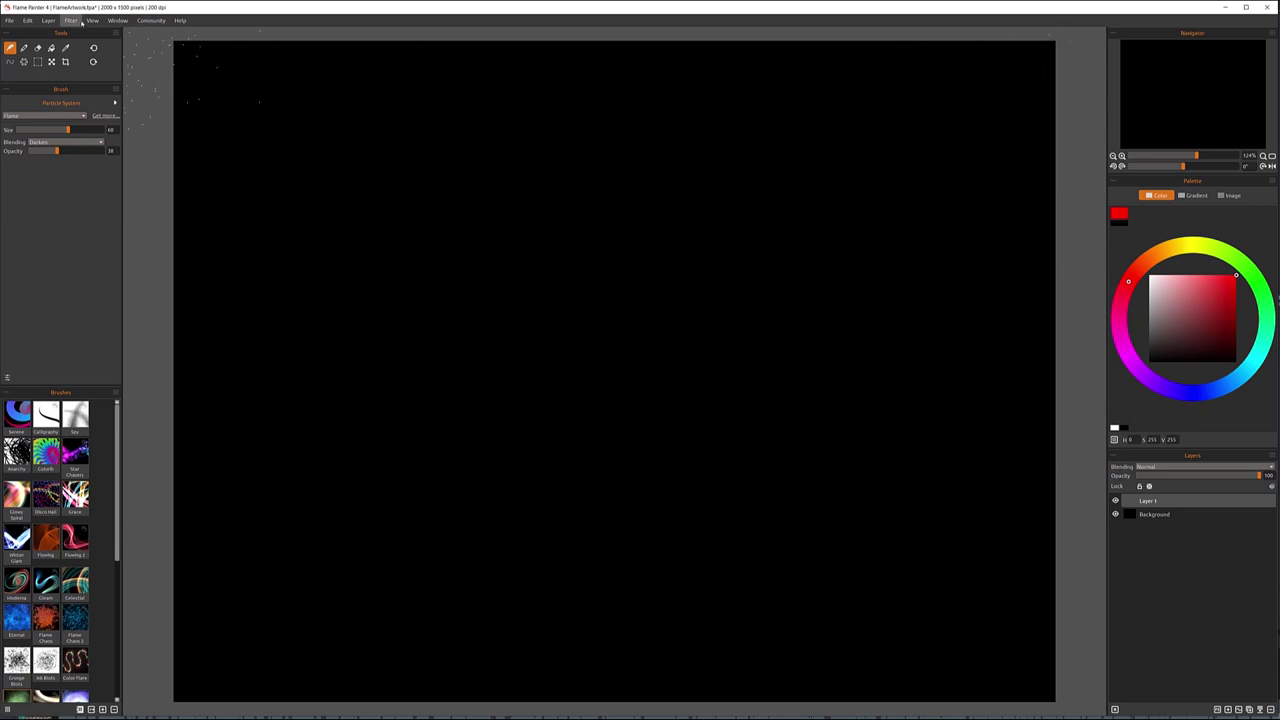
pyautogui.click(92, 20)
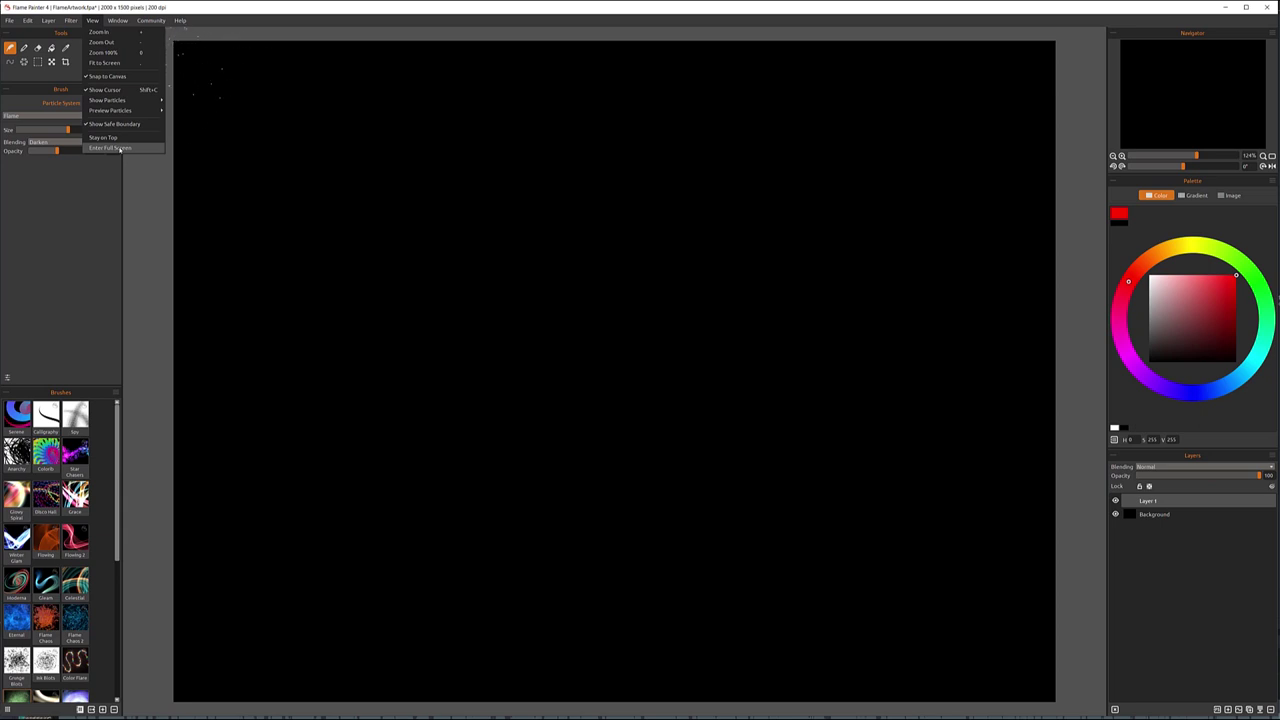
pyautogui.click(115, 148)
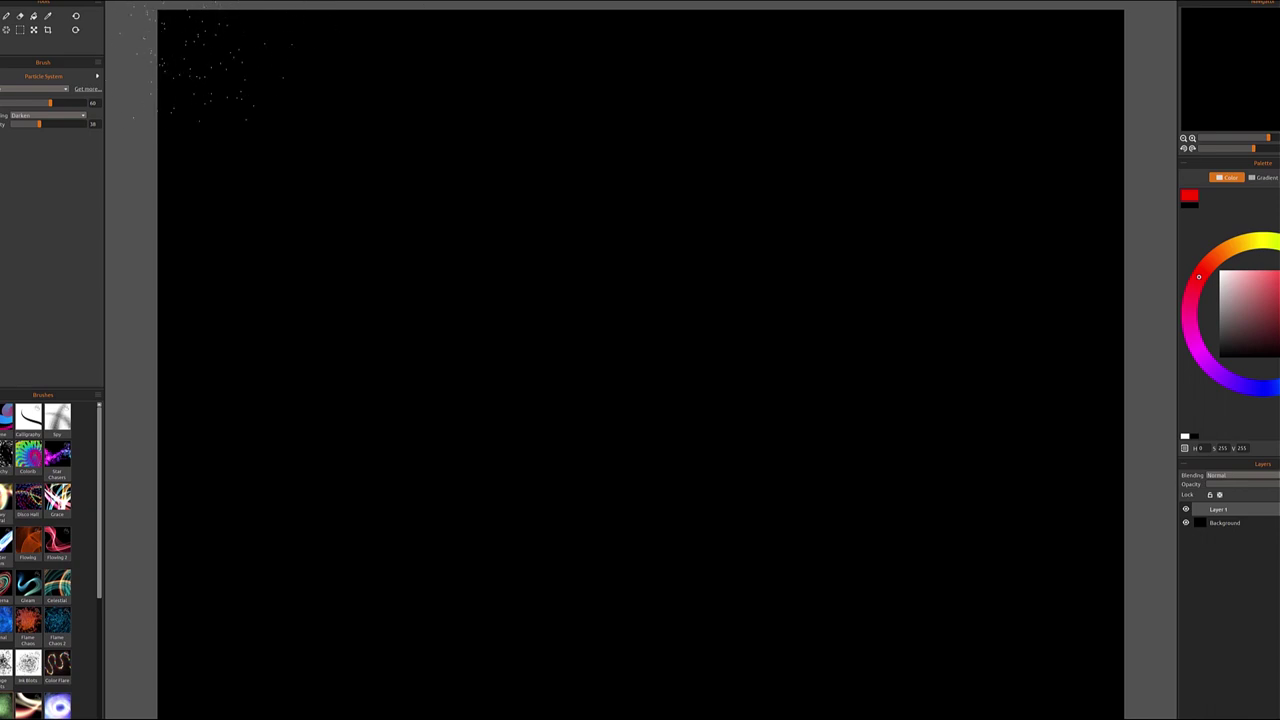
pyautogui.click(72, 3)
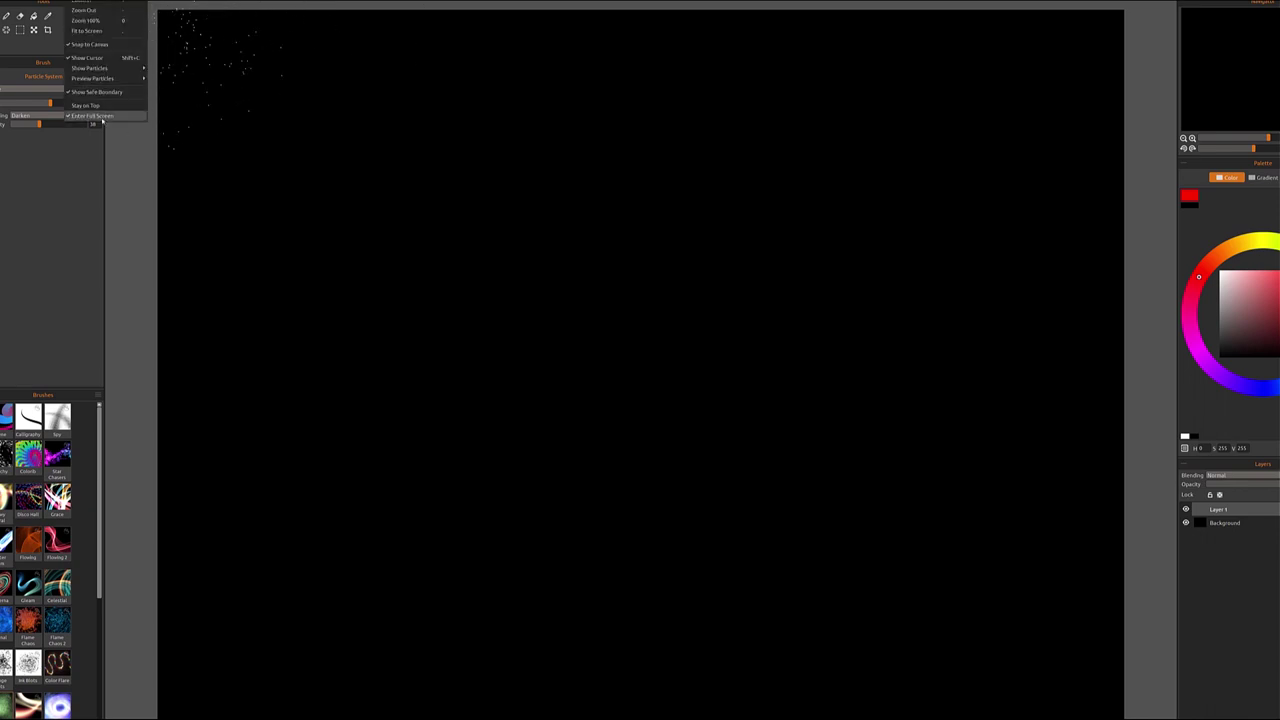
pyautogui.click(101, 117)
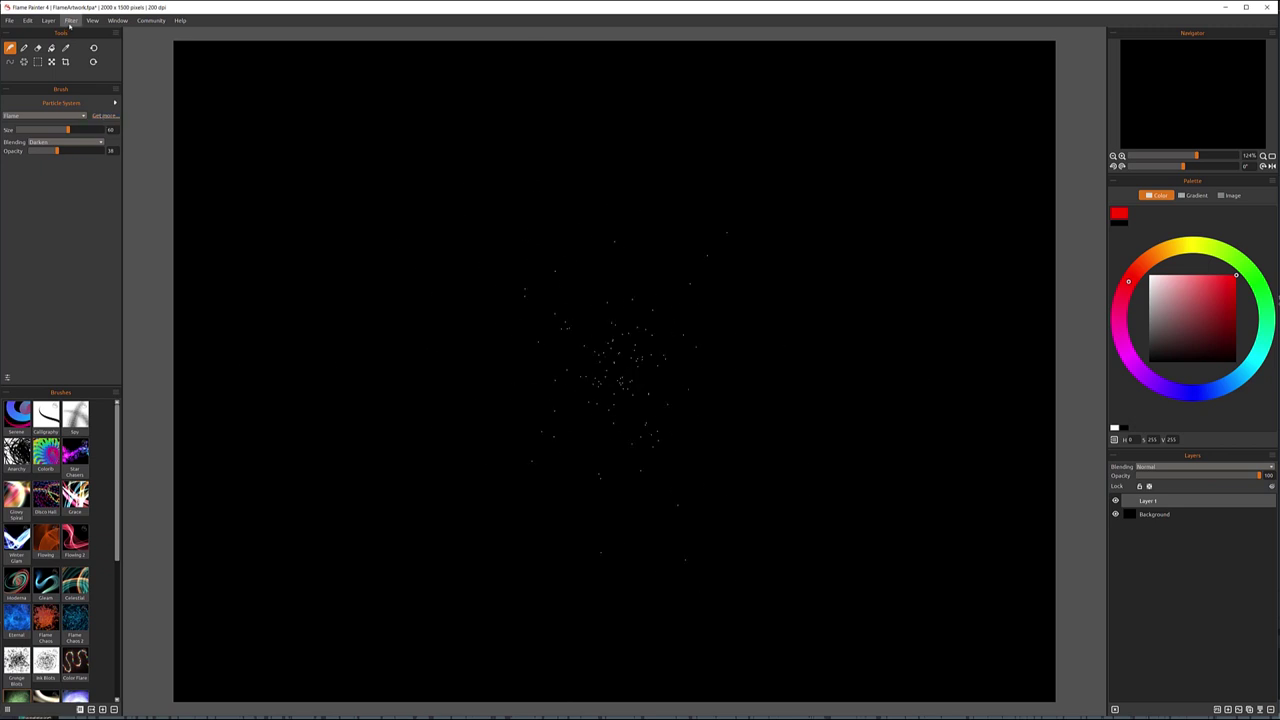
# Turn View > Stay on Top on, then off again.
pyautogui.click(92, 20)
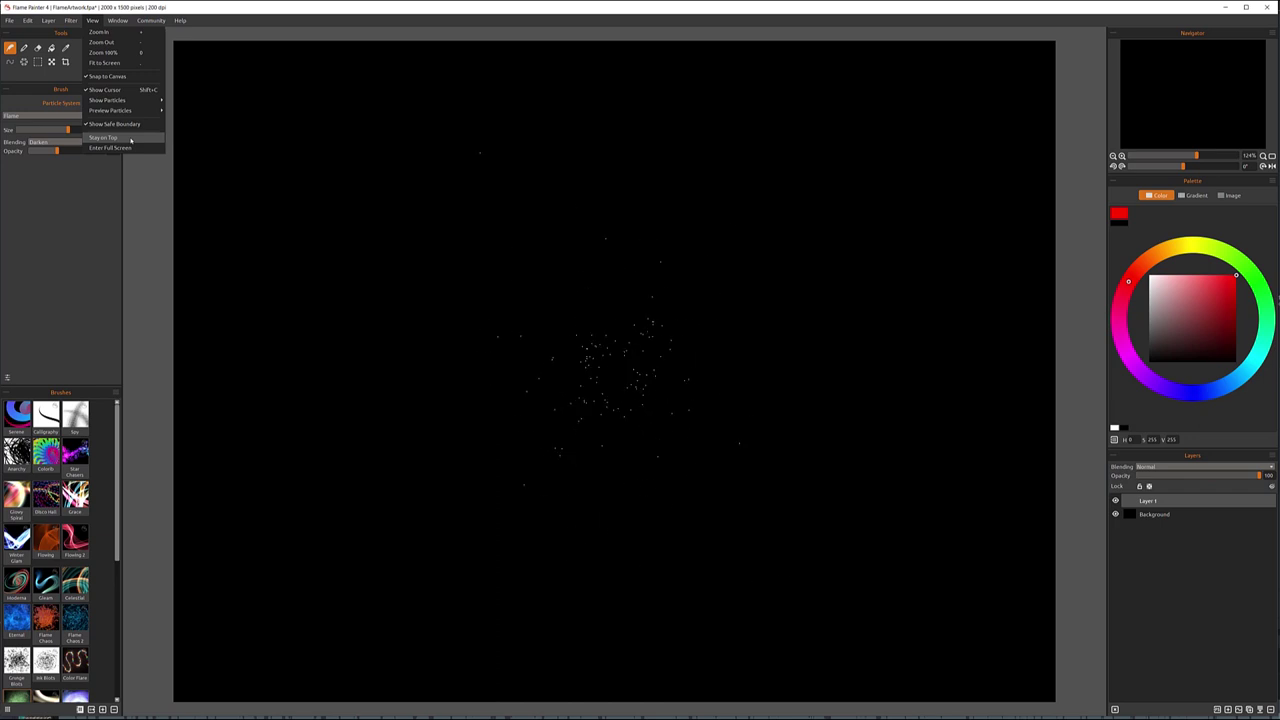
pyautogui.click(130, 139)
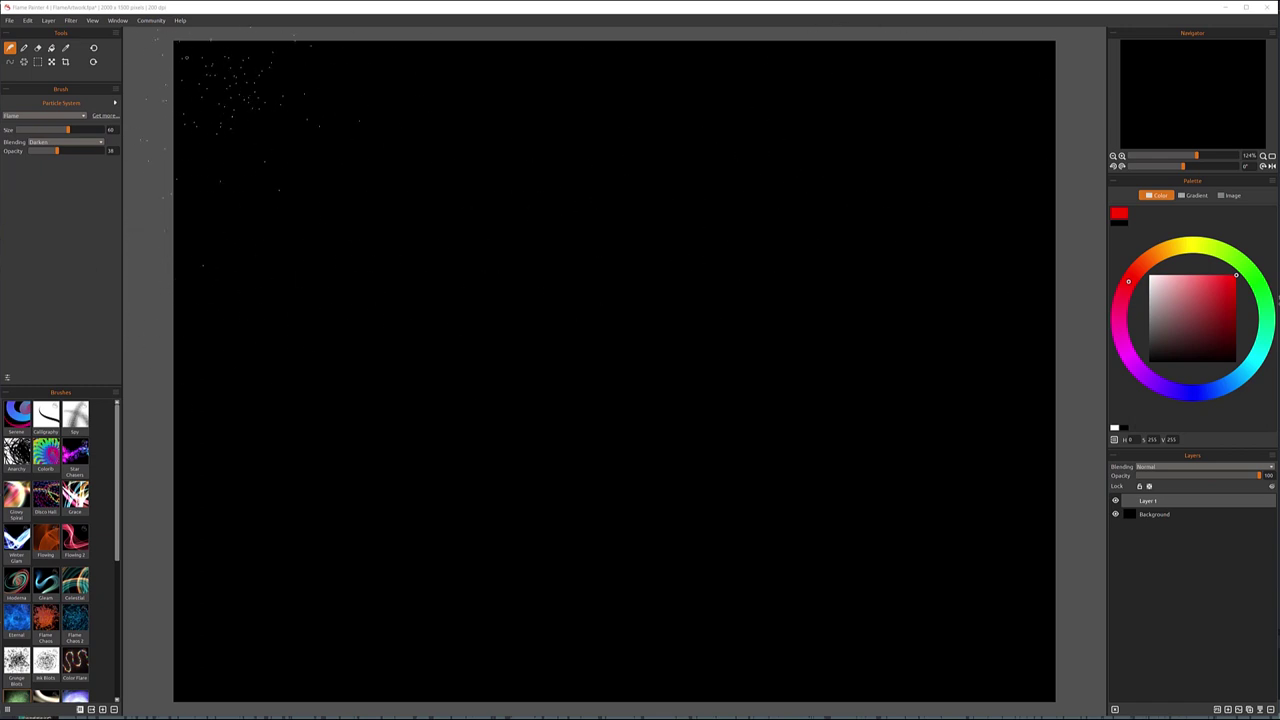
pyautogui.click(92, 20)
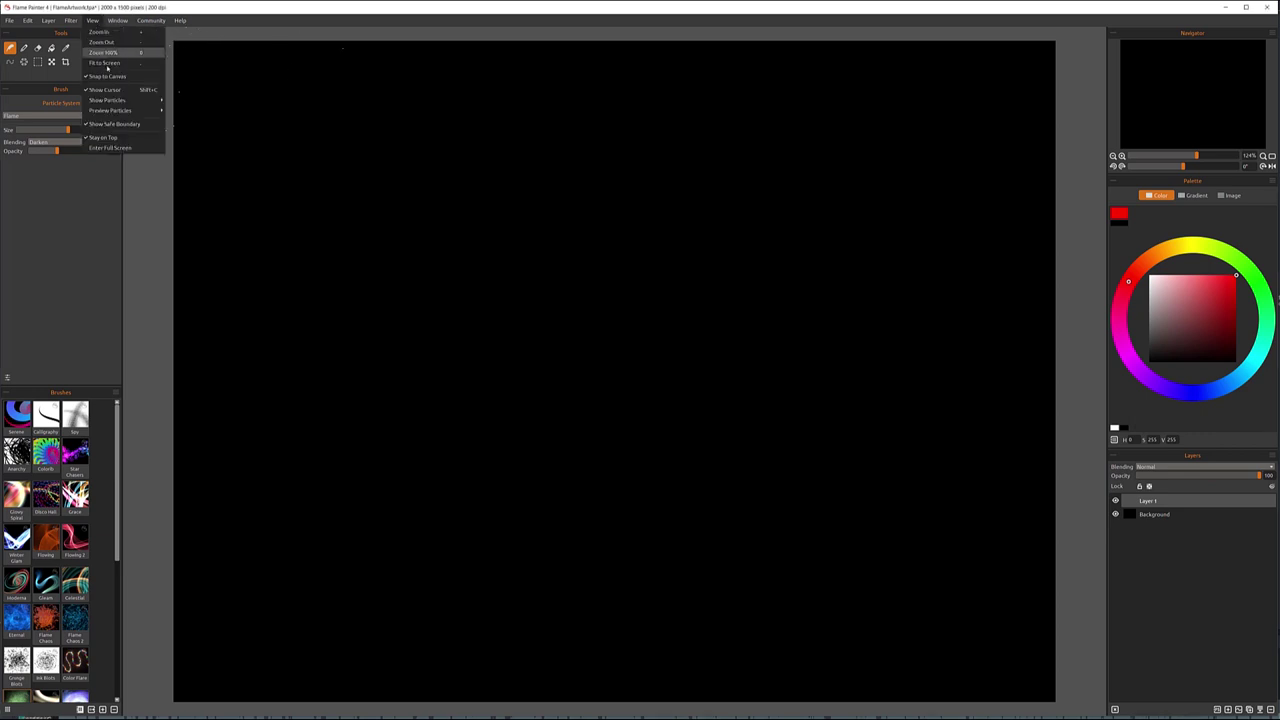
pyautogui.click(112, 137)
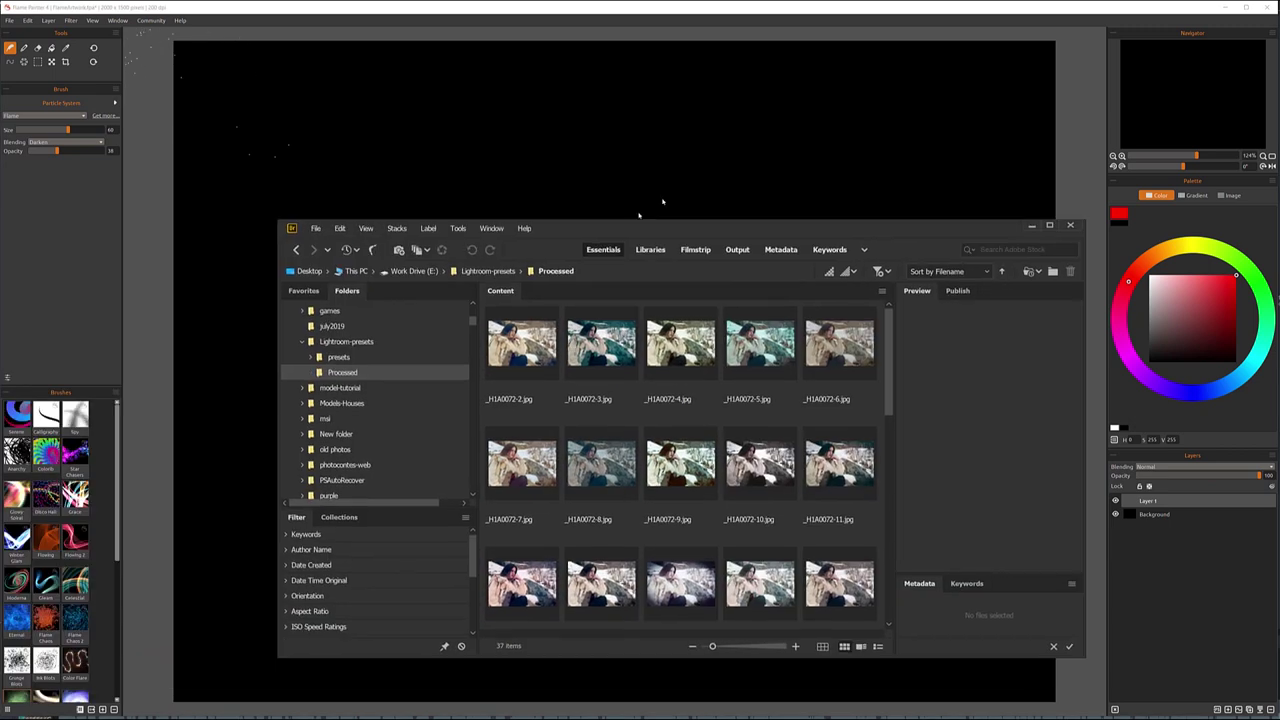
# Drag the Adobe Bridge window over the canvas and dismiss the View menu.
pyautogui.moveTo(646, 210)
pyautogui.mouseDown()
pyautogui.moveTo(505, 287)
pyautogui.moveTo(441, 110)
pyautogui.moveTo(27, 184)
pyautogui.moveTo(4, 233)
pyautogui.mouseUp()
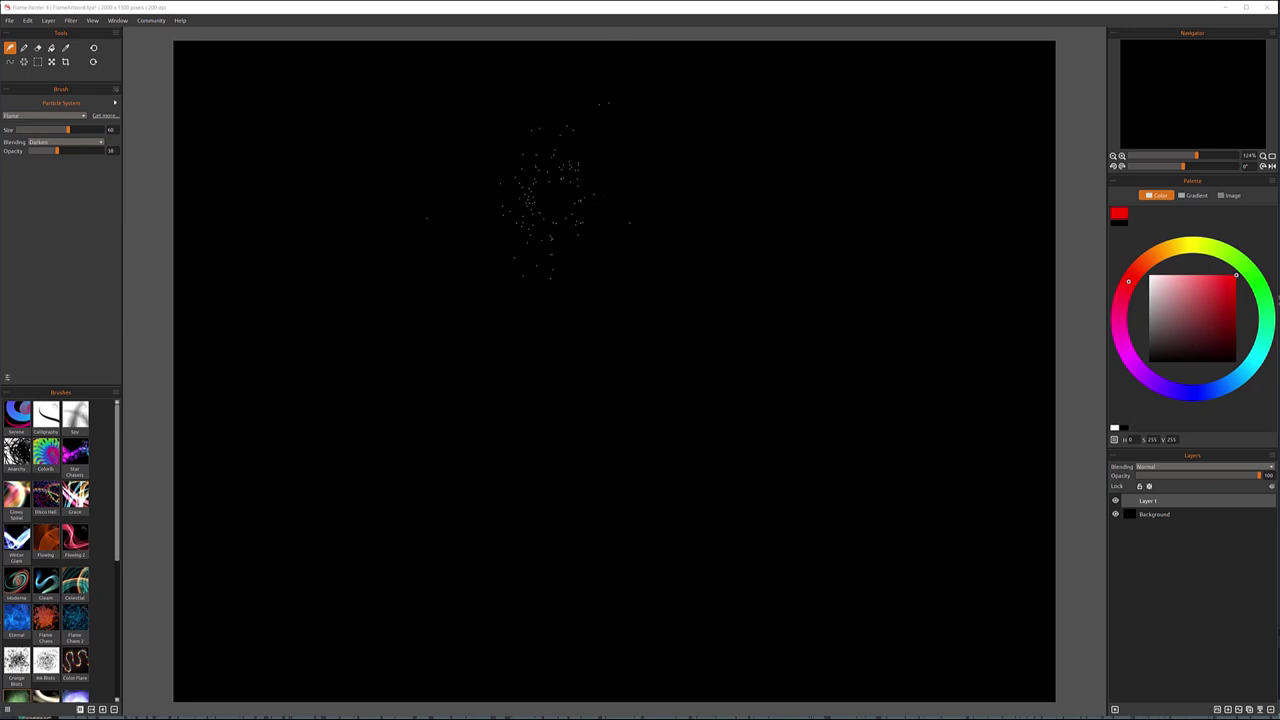
pyautogui.click(92, 20)
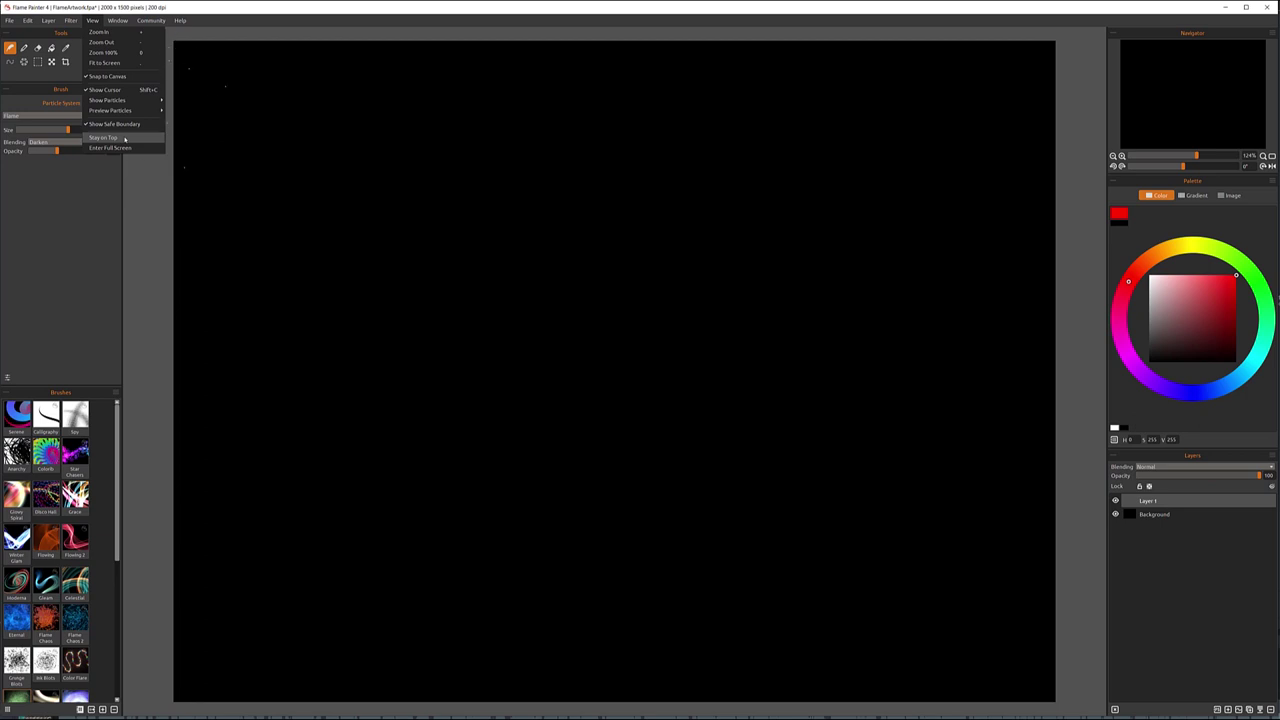
pyautogui.click(206, 298)
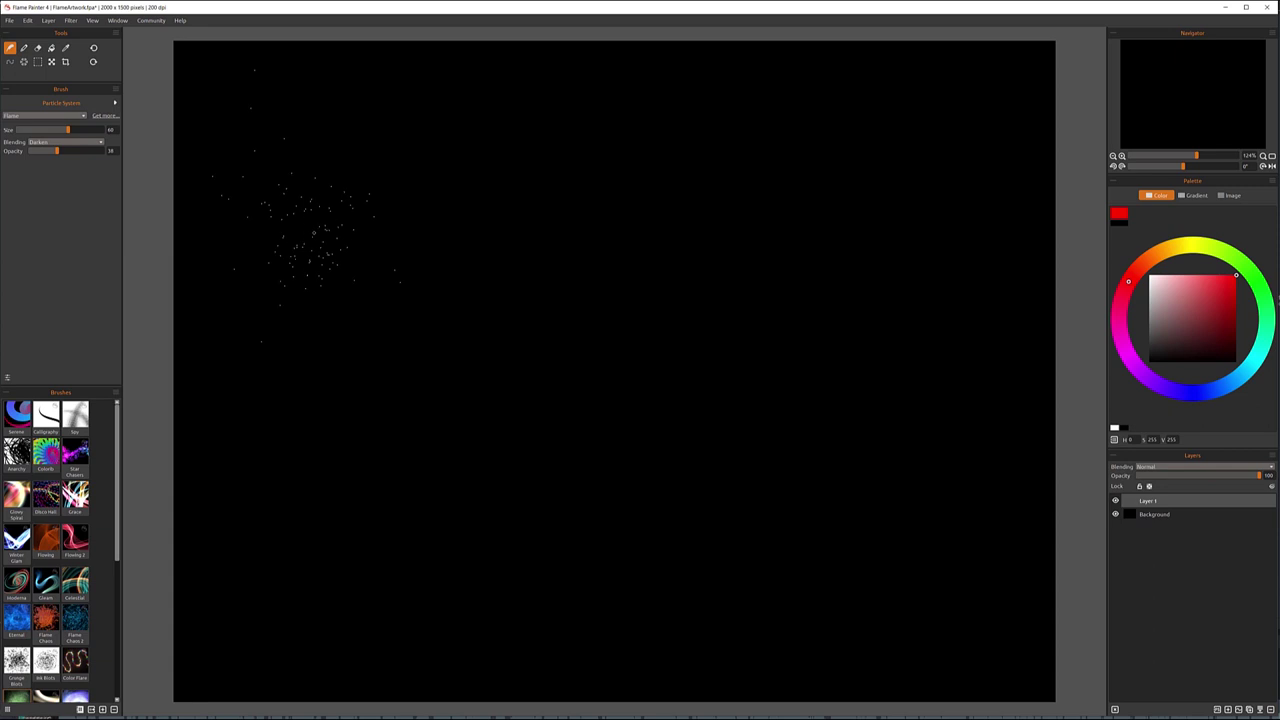
pyautogui.press('Tab')
pyautogui.press('Tab')
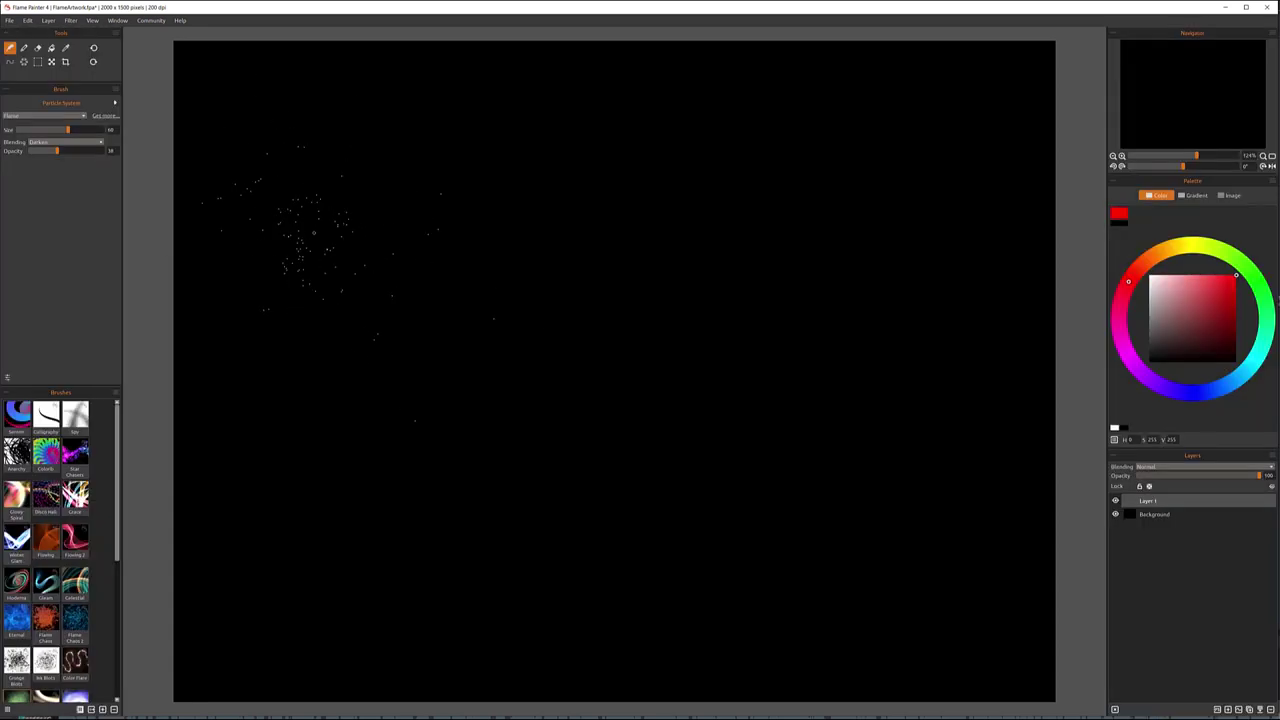